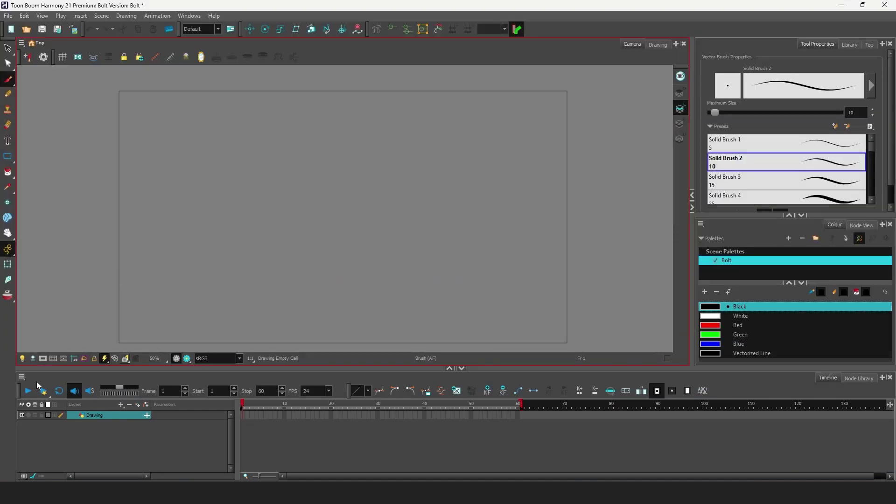
Import the me_art character artwork as images and lock the me_art layer.
{"action": "left_click", "coordinate": [21, 376]}
{"action": "left_click", "coordinate": [92, 396]}
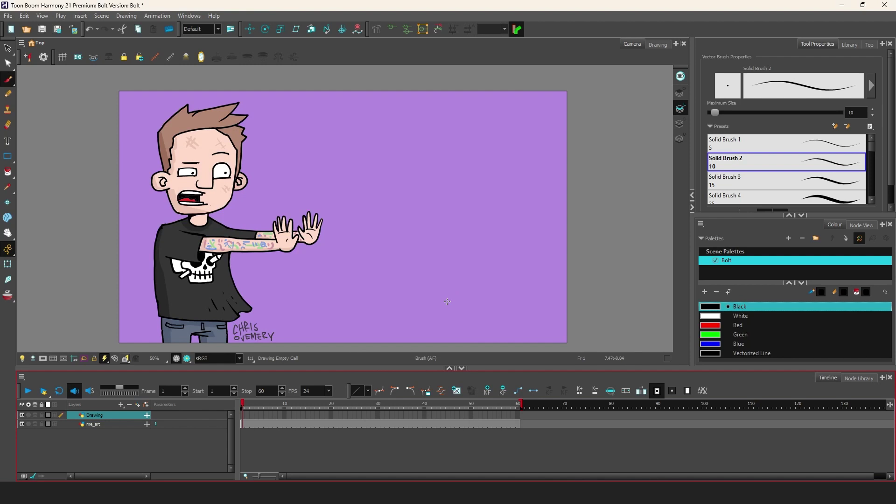
{"action": "left_click_drag", "start_coordinate": [447, 301], "coordinate": [496, 298]}
{"action": "left_click", "coordinate": [42, 424]}
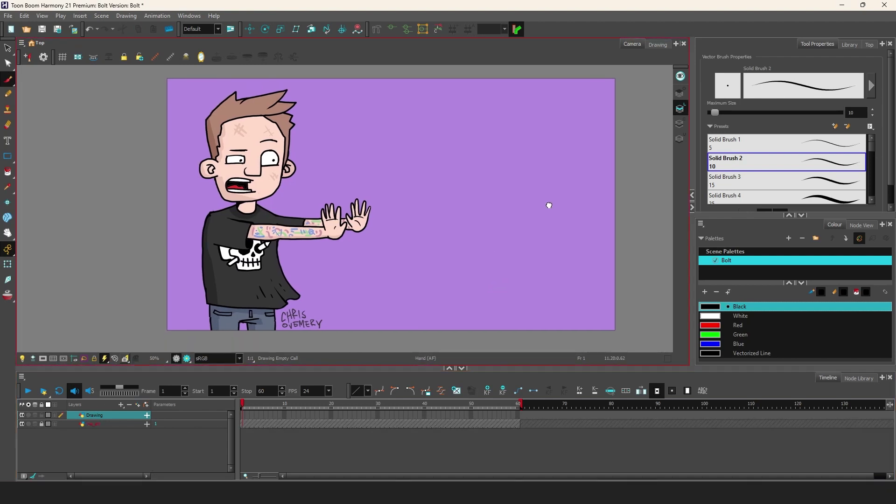
{"action": "mouse_move", "coordinate": [548, 204]}
{"action": "left_mouse_down"}
{"action": "mouse_move", "coordinate": [490, 224]}
{"action": "mouse_move", "coordinate": [490, 216]}
{"action": "left_mouse_up"}
Draw two thick white zigzag pencil bolts from the character's hands on frame 1.
{"action": "key", "text": "alt+/"}
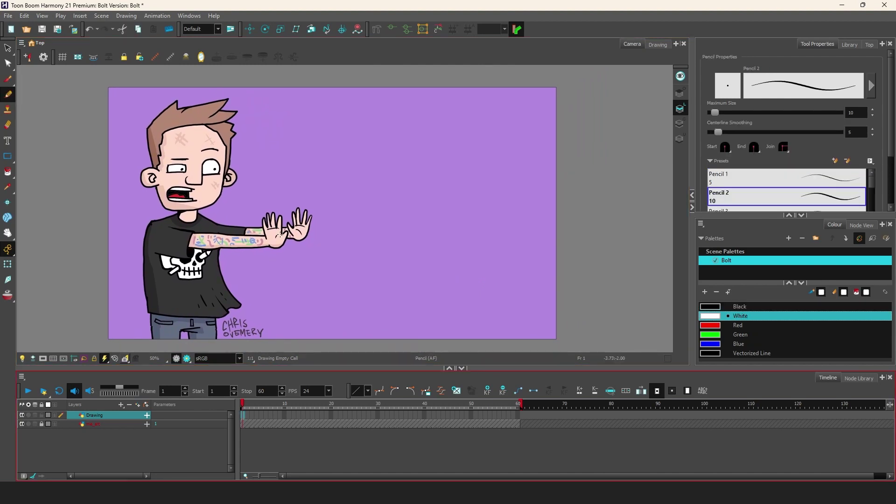
{"action": "left_click_drag", "start_coordinate": [274, 233], "coordinate": [392, 246]}
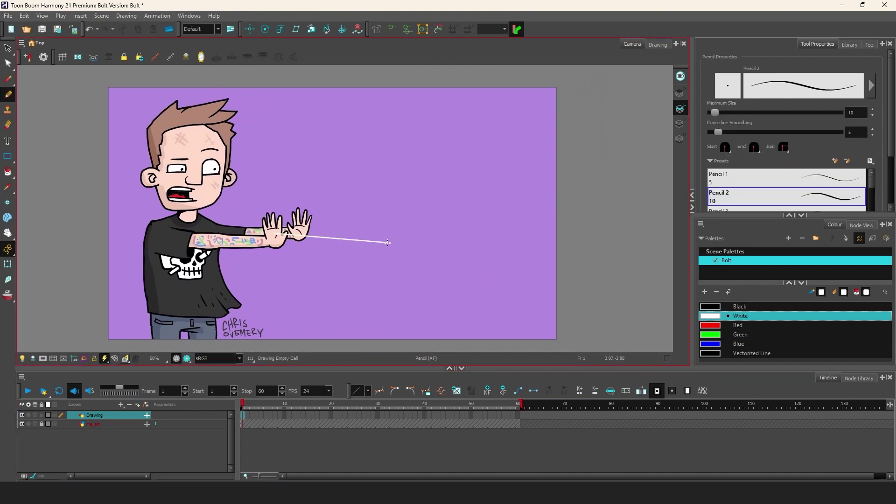
{"action": "key", "text": "ctrl+z"}
{"action": "left_click", "coordinate": [724, 113]}
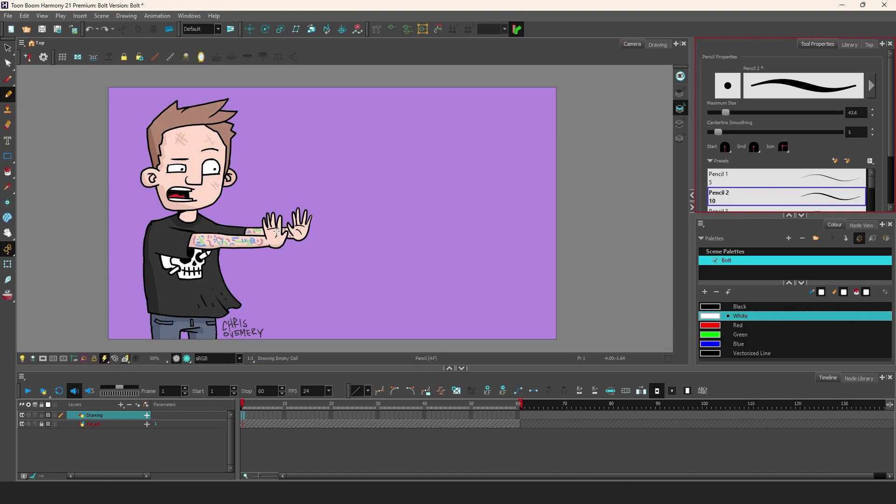
{"action": "mouse_move", "coordinate": [275, 232]}
{"action": "left_mouse_down"}
{"action": "mouse_move", "coordinate": [389, 255]}
{"action": "mouse_move", "coordinate": [350, 248]}
{"action": "mouse_move", "coordinate": [422, 234]}
{"action": "mouse_move", "coordinate": [489, 240]}
{"action": "mouse_move", "coordinate": [577, 225]}
{"action": "left_mouse_up"}
{"action": "key", "text": "ctrl+z"}
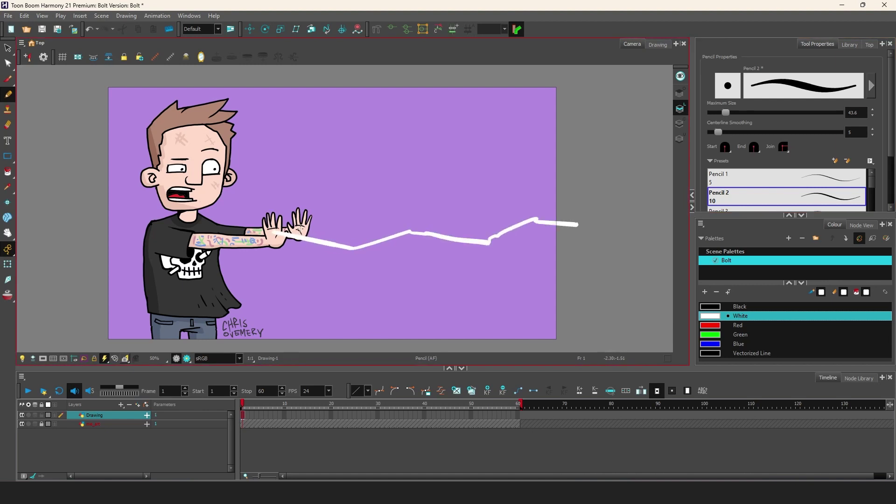
{"action": "mouse_move", "coordinate": [300, 228]}
{"action": "left_mouse_down"}
{"action": "mouse_move", "coordinate": [363, 211]}
{"action": "mouse_move", "coordinate": [385, 222]}
{"action": "mouse_move", "coordinate": [446, 221]}
{"action": "mouse_move", "coordinate": [381, 223]}
{"action": "mouse_move", "coordinate": [484, 226]}
{"action": "mouse_move", "coordinate": [542, 196]}
{"action": "mouse_move", "coordinate": [592, 195]}
{"action": "left_mouse_up"}
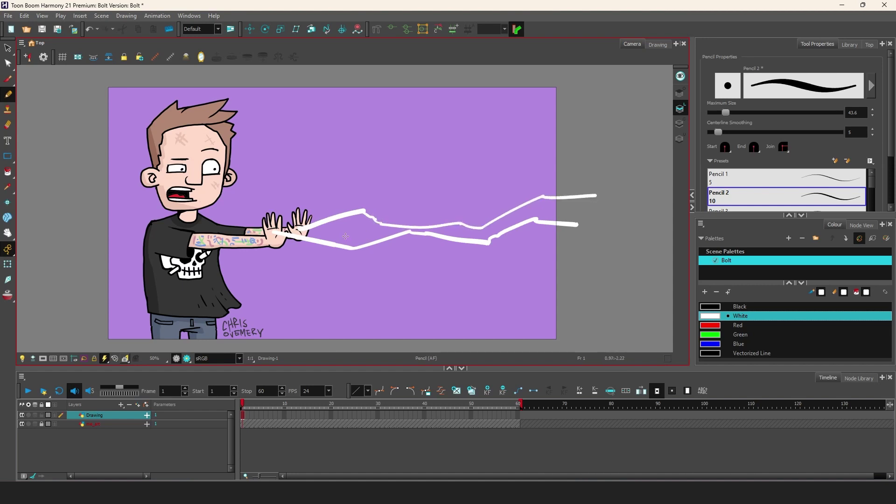
{"action": "left_click", "coordinate": [251, 415]}
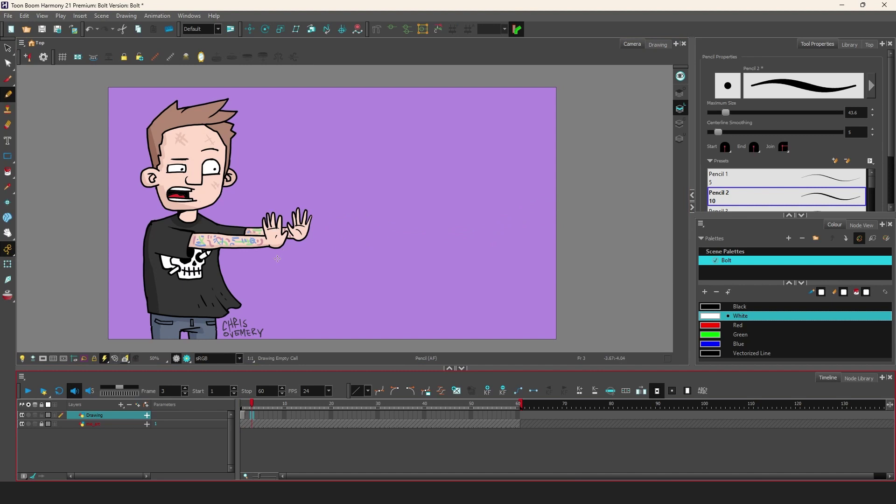
Turn on onion skin and draw a new branching white bolt over the previous drawing.
{"action": "key", "text": "ctrl+shift+z"}
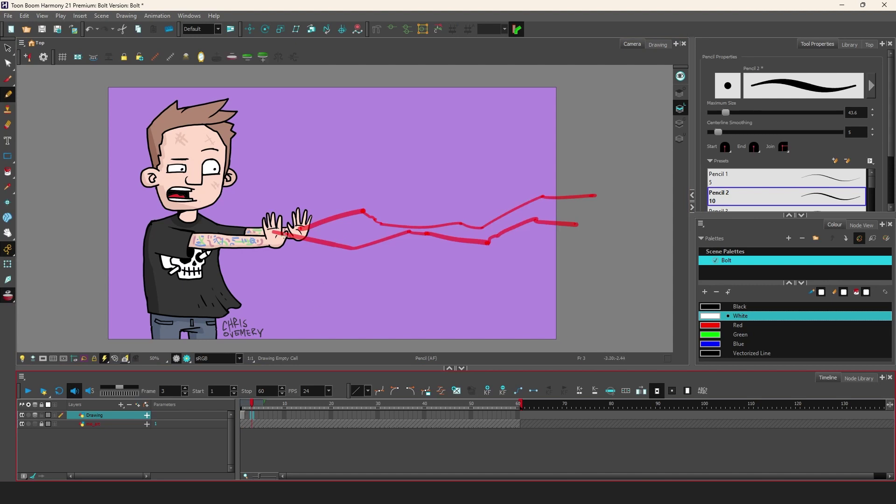
{"action": "mouse_move", "coordinate": [273, 236]}
{"action": "left_mouse_down"}
{"action": "mouse_move", "coordinate": [373, 231]}
{"action": "mouse_move", "coordinate": [452, 245]}
{"action": "mouse_move", "coordinate": [490, 205]}
{"action": "mouse_move", "coordinate": [522, 227]}
{"action": "mouse_move", "coordinate": [595, 236]}
{"action": "left_mouse_up"}
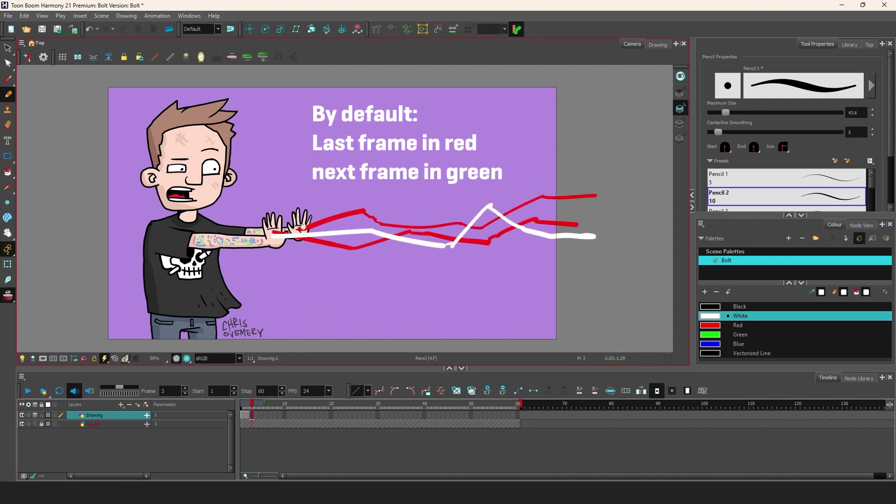
{"action": "mouse_move", "coordinate": [303, 227]}
{"action": "left_mouse_down"}
{"action": "mouse_move", "coordinate": [385, 219]}
{"action": "mouse_move", "coordinate": [466, 231]}
{"action": "mouse_move", "coordinate": [538, 205]}
{"action": "mouse_move", "coordinate": [582, 211]}
{"action": "left_mouse_up"}
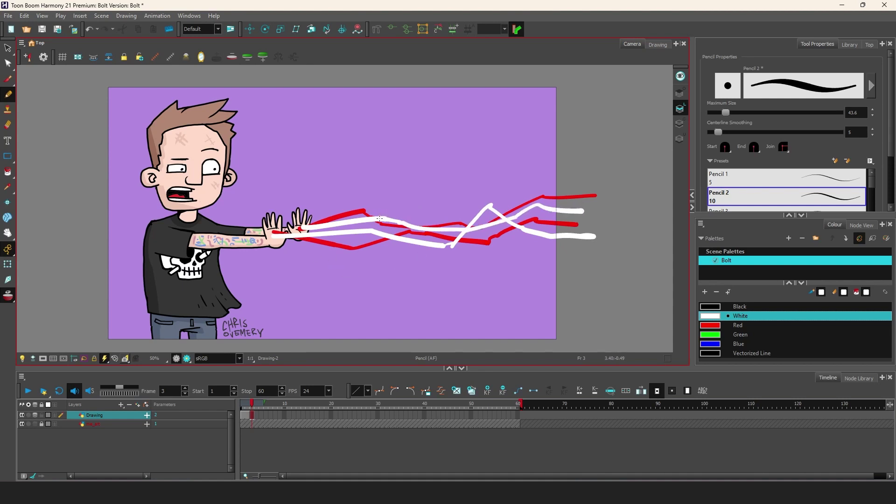
{"action": "left_click_drag", "start_coordinate": [378, 219], "coordinate": [468, 197]}
{"action": "mouse_move", "coordinate": [336, 234]}
{"action": "left_mouse_down"}
{"action": "mouse_move", "coordinate": [352, 258]}
{"action": "mouse_move", "coordinate": [378, 272]}
{"action": "mouse_move", "coordinate": [404, 263]}
{"action": "left_mouse_up"}
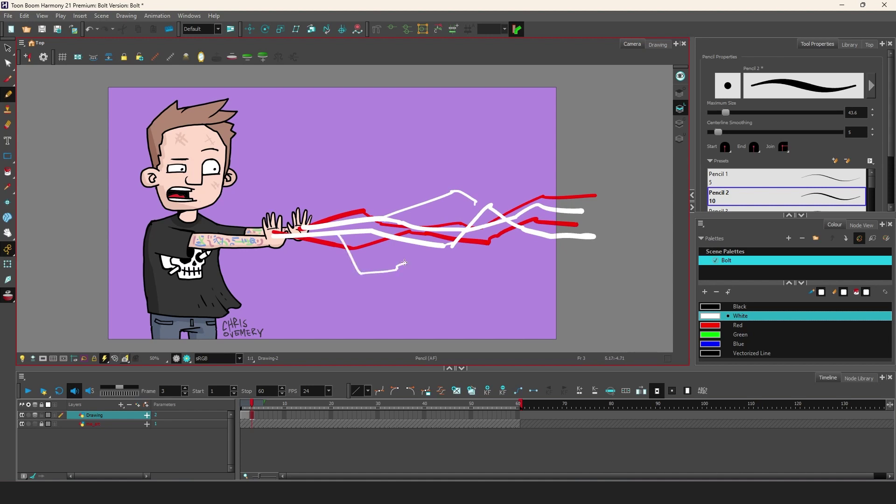
{"action": "left_click_drag", "start_coordinate": [349, 251], "coordinate": [384, 255]}
{"action": "left_click_drag", "start_coordinate": [488, 207], "coordinate": [537, 186]}
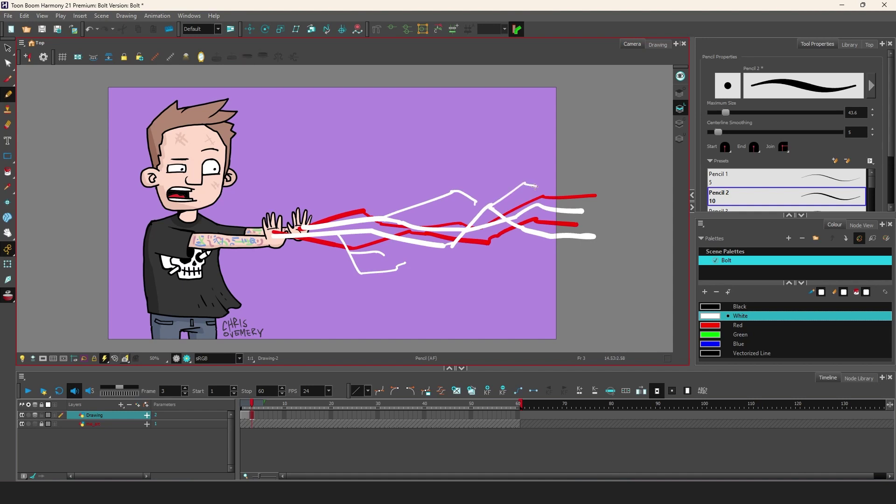
{"action": "left_click_drag", "start_coordinate": [384, 214], "coordinate": [424, 182]}
{"action": "left_click_drag", "start_coordinate": [326, 218], "coordinate": [368, 210]}
Step ahead a few frames and draw a shorter bolt from the hand.
{"action": "key", "text": "period"}
{"action": "key", "text": "period"}
{"action": "key", "text": "period"}
{"action": "key", "text": "period"}
{"action": "key", "text": "period"}
{"action": "key", "text": "period"}
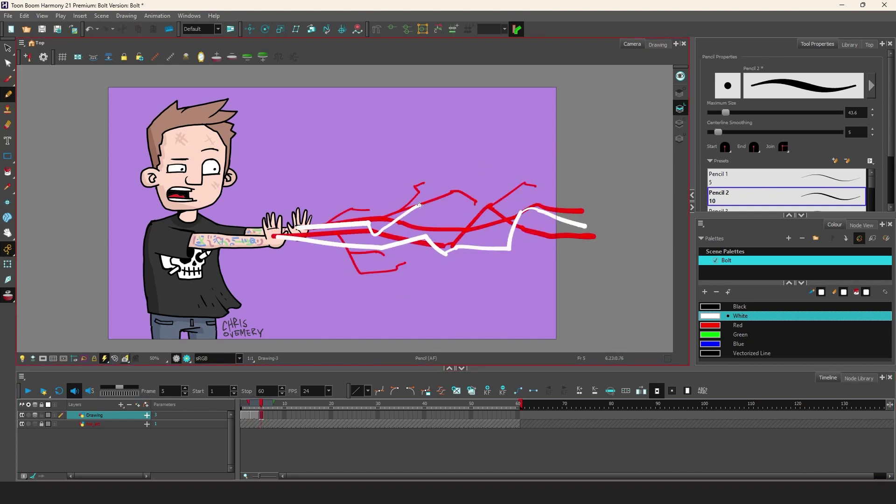
{"action": "key", "text": "period"}
{"action": "key", "text": "period"}
{"action": "key", "text": "period"}
{"action": "key", "text": "period"}
{"action": "key", "text": "period"}
{"action": "key", "text": "period"}
{"action": "key", "text": "period"}
{"action": "key", "text": "period"}
{"action": "key", "text": "period"}
{"action": "key", "text": "period"}
{"action": "key", "text": "period"}
{"action": "key", "text": "period"}
{"action": "key", "text": "period"}
{"action": "key", "text": "period"}
{"action": "key", "text": "period"}
{"action": "key", "text": "period"}
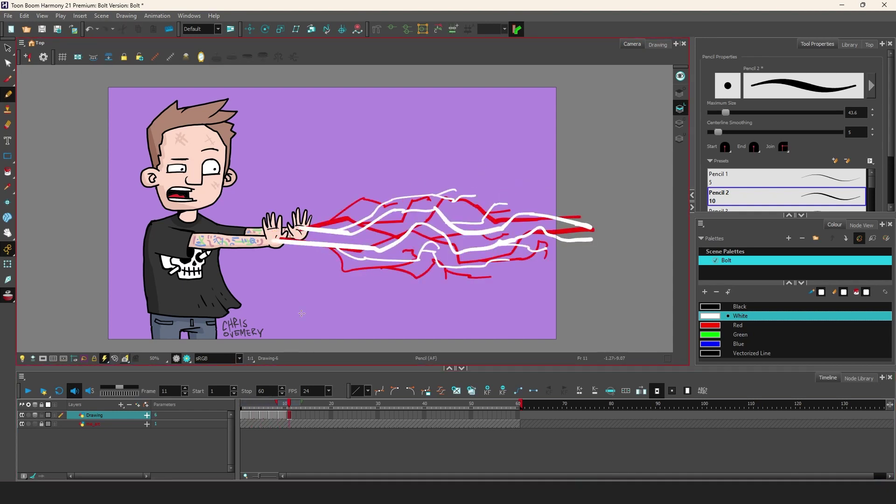
{"action": "key", "text": "period"}
{"action": "key", "text": "period"}
{"action": "key", "text": "period"}
{"action": "key", "text": "period"}
{"action": "key", "text": "period"}
{"action": "key", "text": "period"}
{"action": "key", "text": "period"}
{"action": "key", "text": "period"}
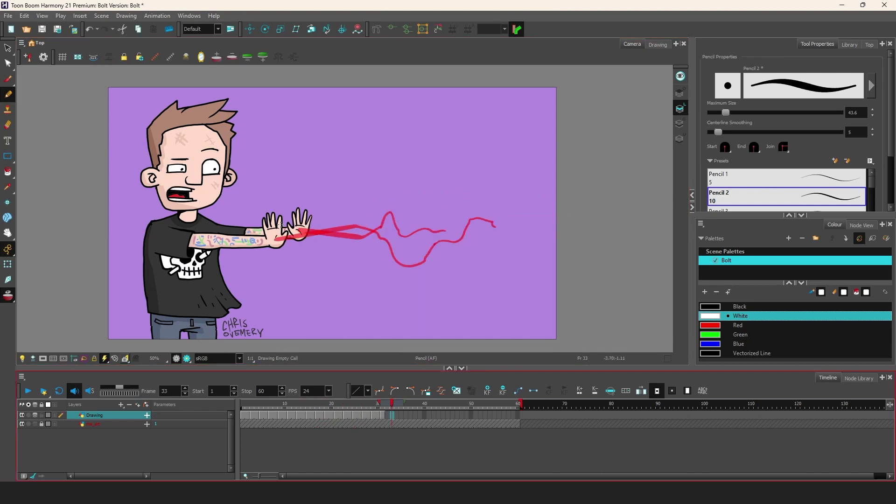
{"action": "mouse_move", "coordinate": [295, 232]}
{"action": "left_mouse_down"}
{"action": "mouse_move", "coordinate": [445, 231]}
{"action": "mouse_move", "coordinate": [360, 246]}
{"action": "mouse_move", "coordinate": [390, 240]}
{"action": "mouse_move", "coordinate": [376, 235]}
{"action": "left_mouse_up"}
Draw small white sparks at the hand on frames 37 and 39.
{"action": "left_click", "coordinate": [400, 403]}
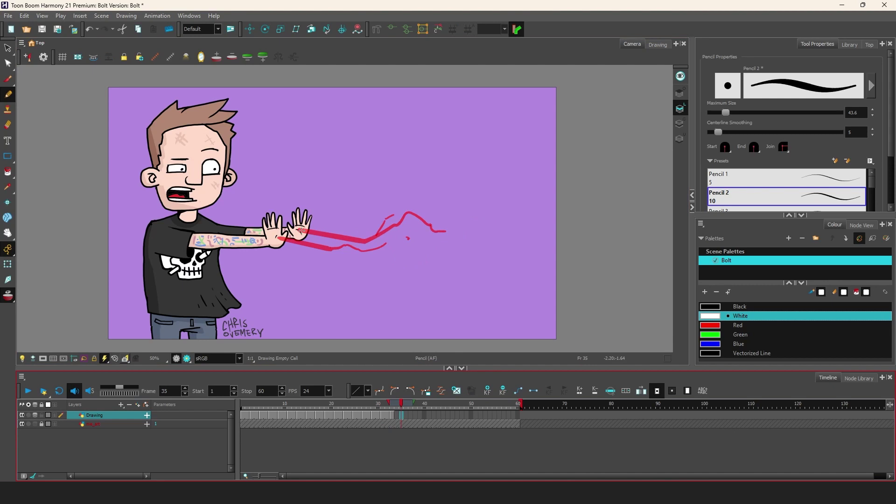
{"action": "left_click", "coordinate": [409, 403]}
{"action": "left_click", "coordinate": [410, 403]}
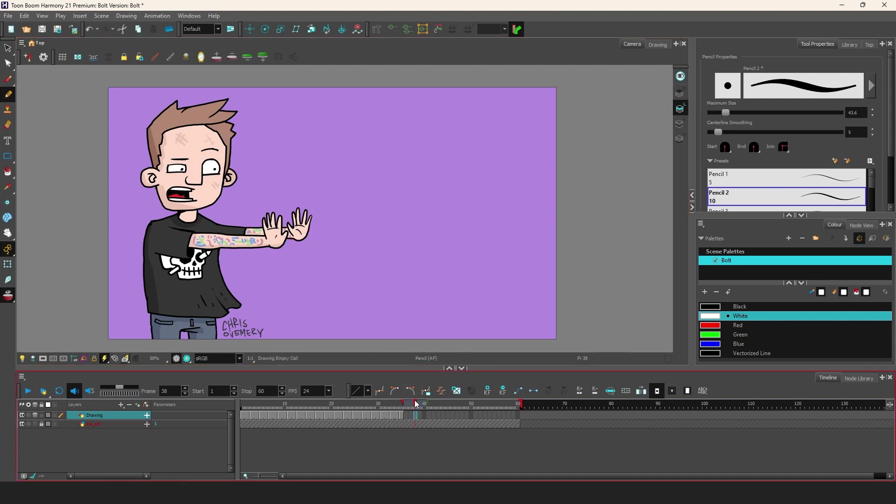
{"action": "left_click_drag", "start_coordinate": [287, 240], "coordinate": [343, 229]}
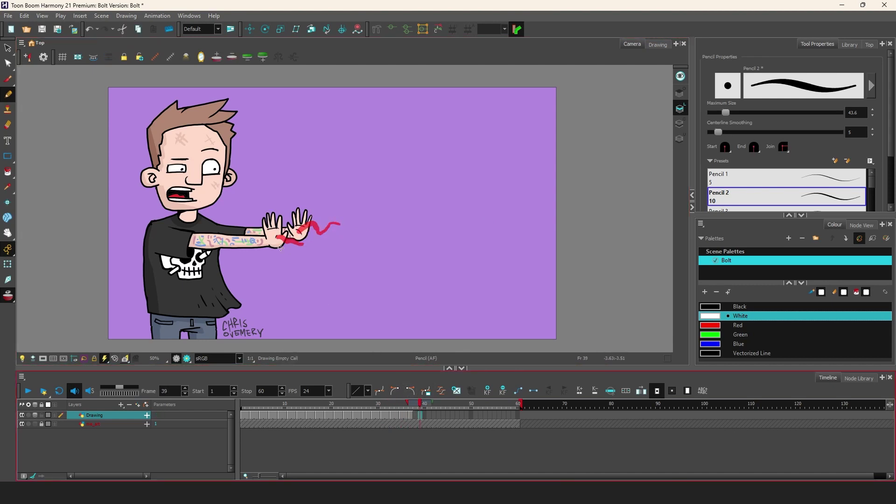
{"action": "left_click_drag", "start_coordinate": [278, 238], "coordinate": [296, 242]}
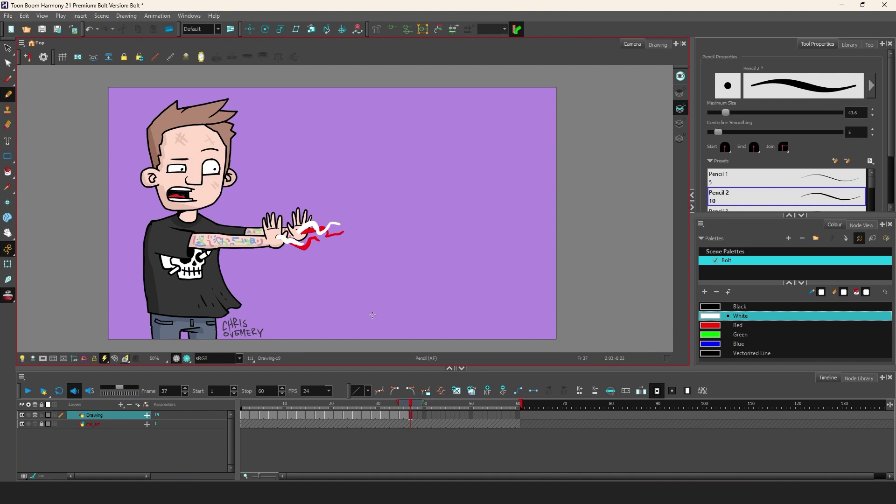
{"action": "left_click", "coordinate": [420, 403]}
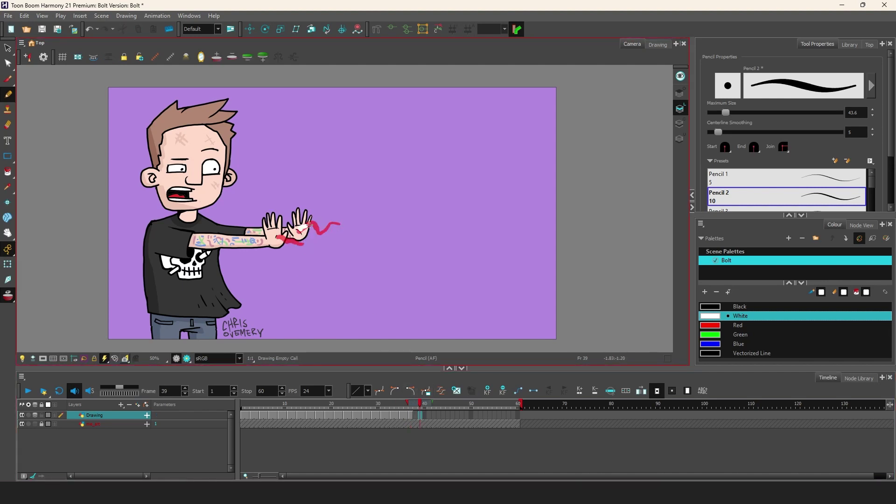
{"action": "mouse_move", "coordinate": [310, 226]}
{"action": "left_mouse_down"}
{"action": "mouse_move", "coordinate": [318, 232]}
{"action": "mouse_move", "coordinate": [283, 238]}
{"action": "left_mouse_up"}
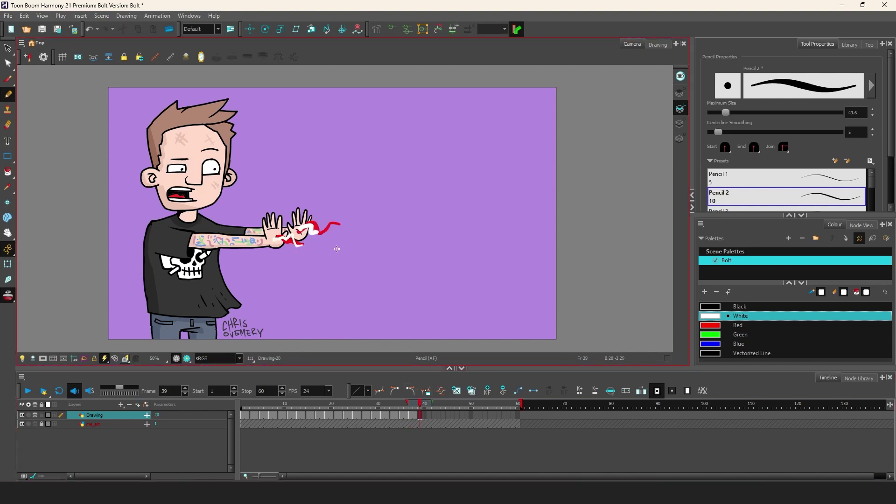
Extend the last spark drawing onto frame 40 and end the scene at frame 40.
{"action": "left_click", "coordinate": [424, 404]}
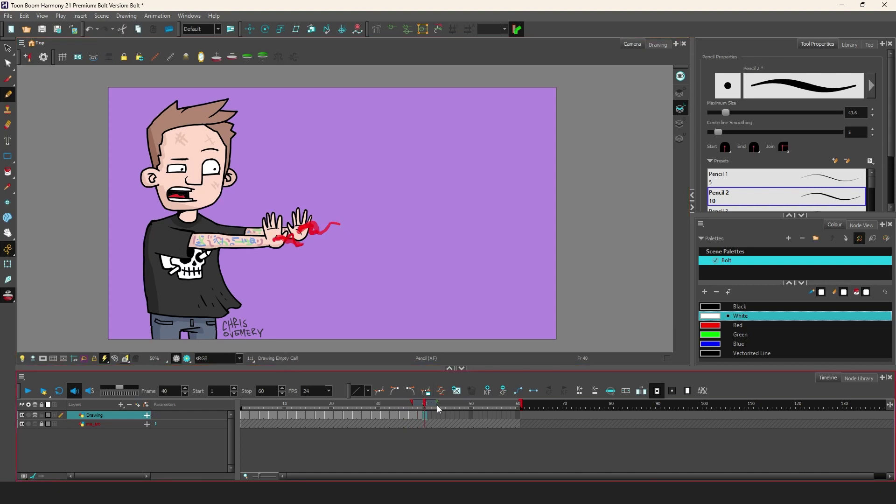
{"action": "key", "text": "F5"}
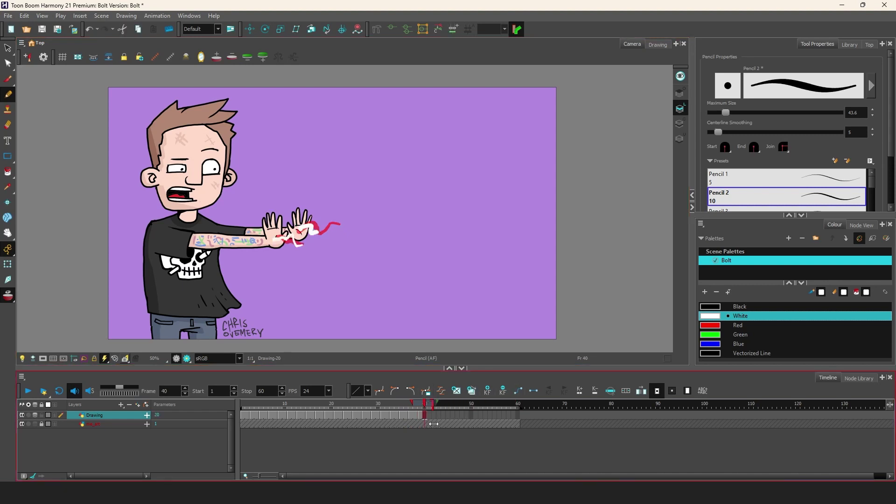
{"action": "left_click_drag", "start_coordinate": [424, 406], "coordinate": [193, 408]}
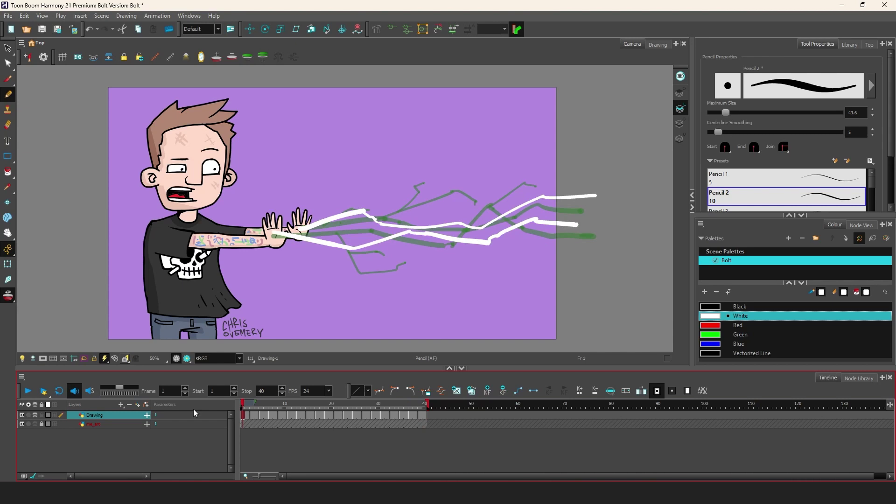
Play back the bolt animation and hide the me_art character layer.
{"action": "left_click", "coordinate": [28, 391]}
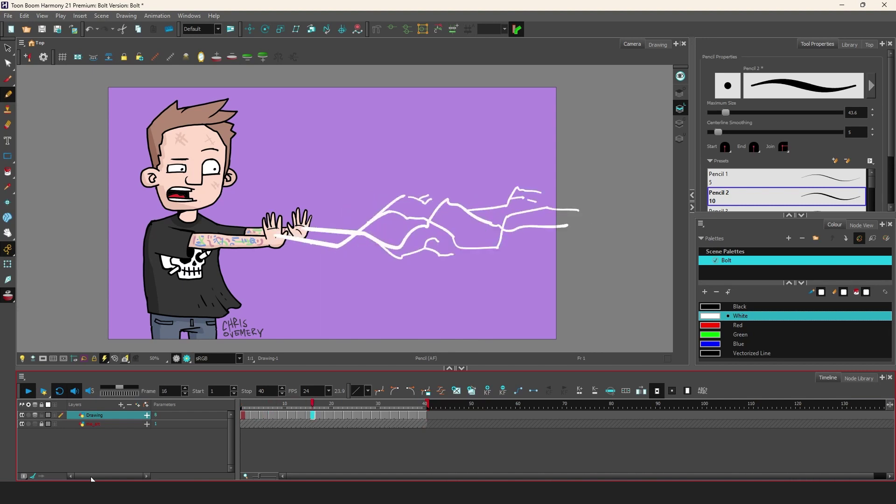
{"action": "left_click", "coordinate": [22, 423]}
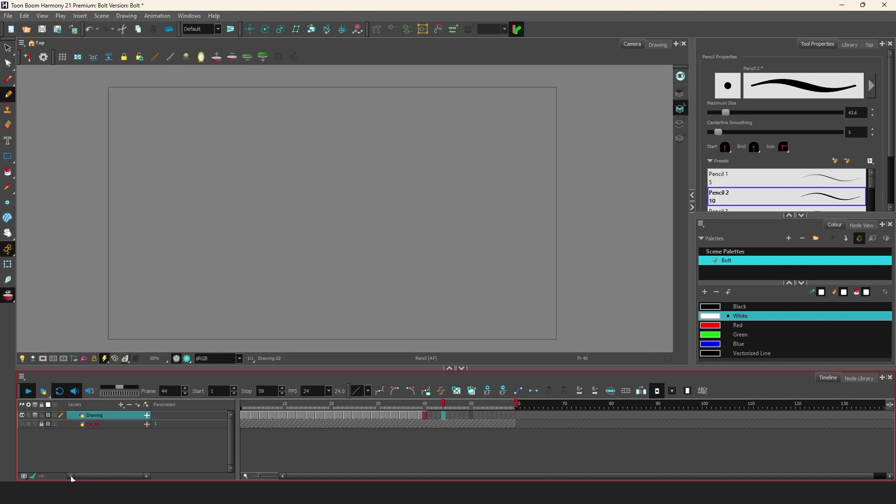
{"action": "left_click", "coordinate": [260, 402]}
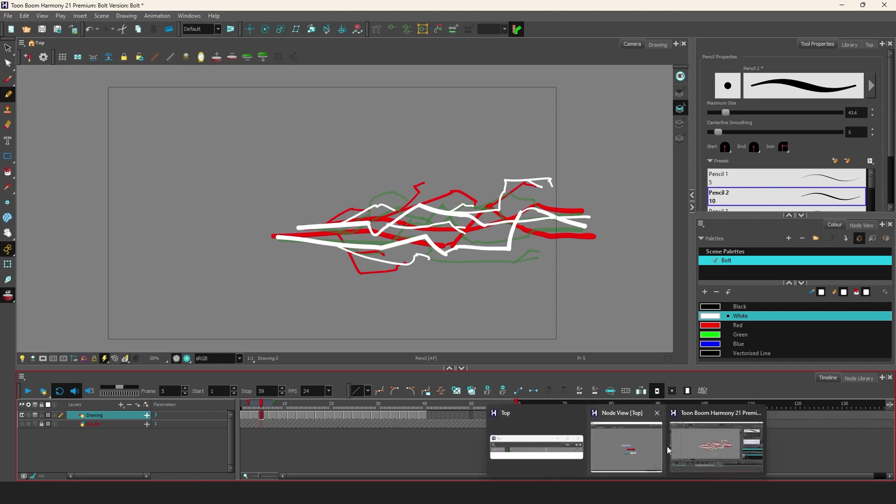
Set the Write node to output PNG images with Colour + Alpha.
{"action": "left_click", "coordinate": [647, 455]}
{"action": "double_click", "coordinate": [400, 390]}
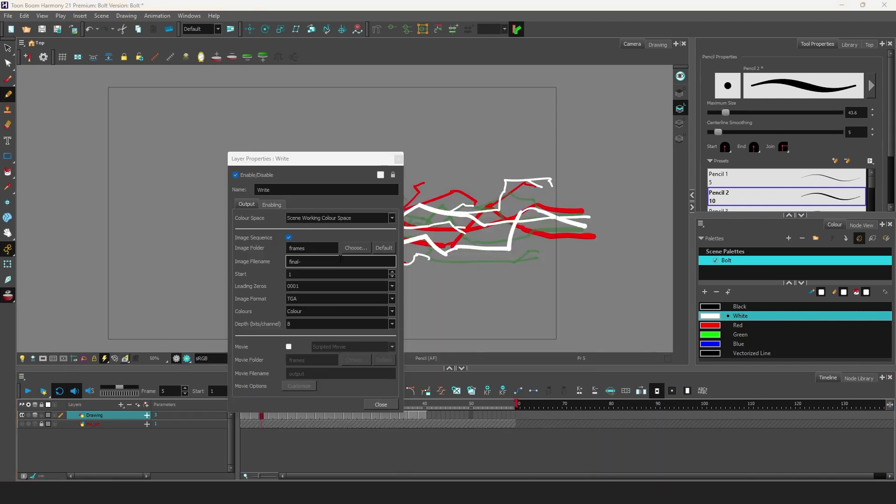
{"action": "left_click", "coordinate": [392, 298]}
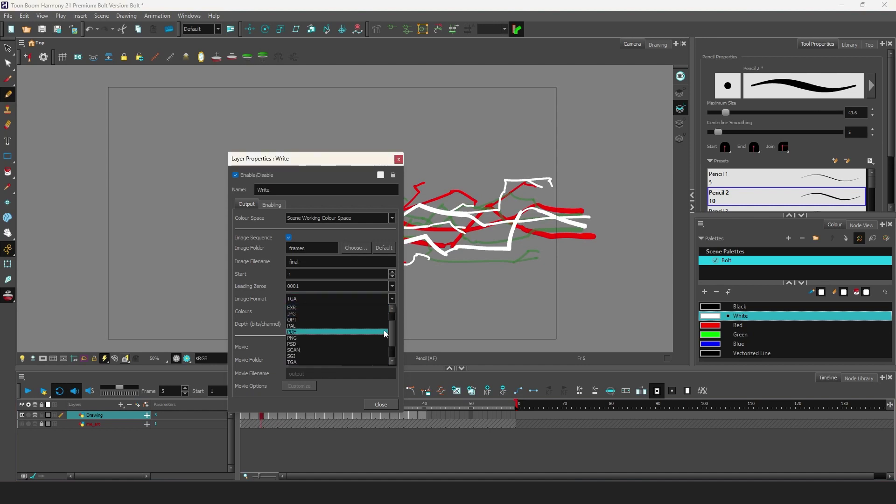
{"action": "scroll", "coordinate": [393, 340], "scroll_direction": "up", "scroll_amount": 1}
{"action": "scroll", "coordinate": [393, 344], "scroll_direction": "down", "scroll_amount": 3}
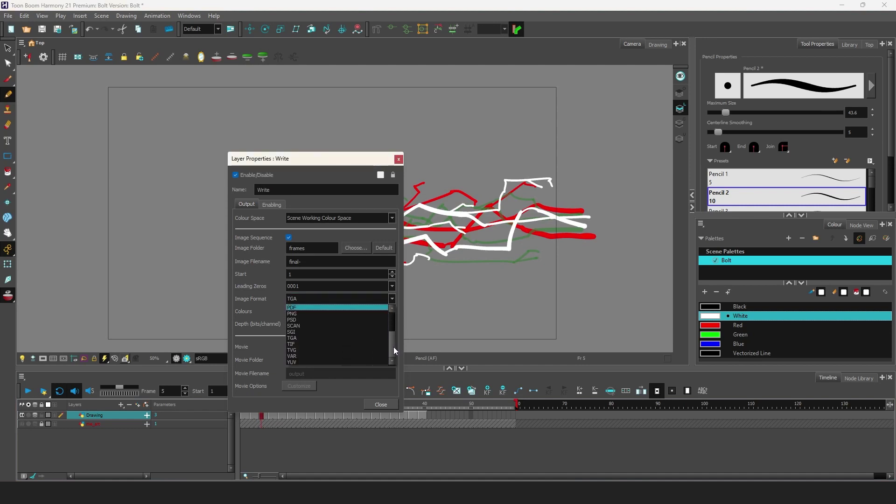
{"action": "left_click", "coordinate": [374, 325]}
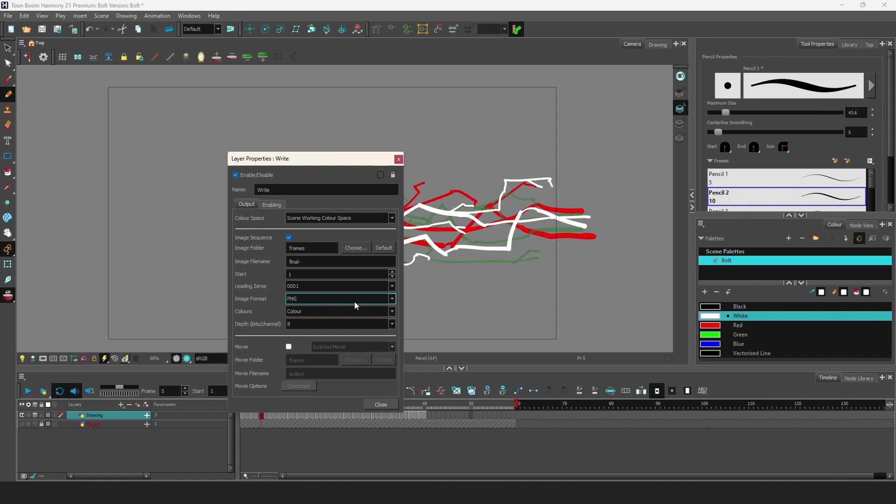
{"action": "left_click", "coordinate": [390, 312]}
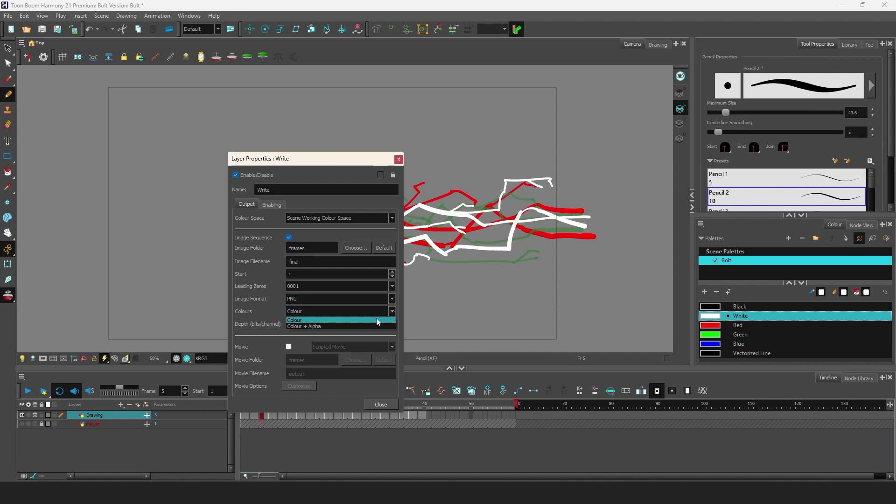
{"action": "left_click", "coordinate": [338, 327]}
{"action": "left_click", "coordinate": [390, 404]}
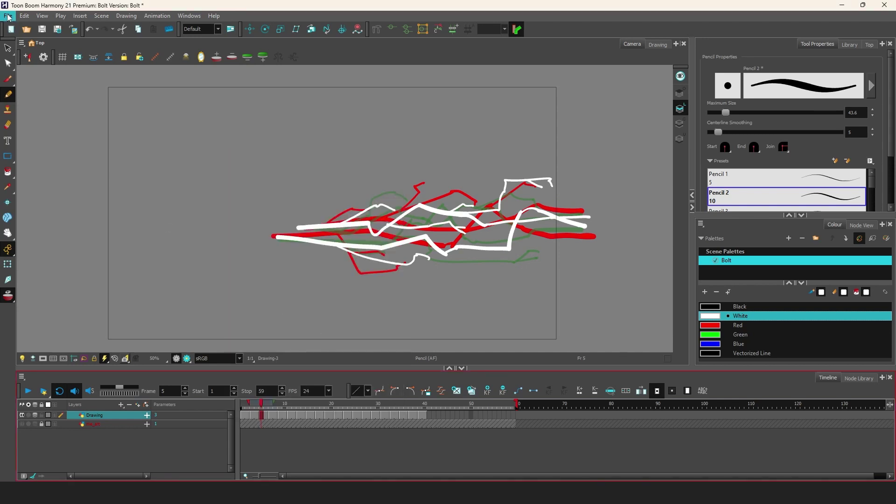
Render the Write nodes for frames 1 to 40.
{"action": "left_click", "coordinate": [8, 16]}
{"action": "mouse_move", "coordinate": [71, 141]}
{"action": "left_click", "coordinate": [134, 141]}
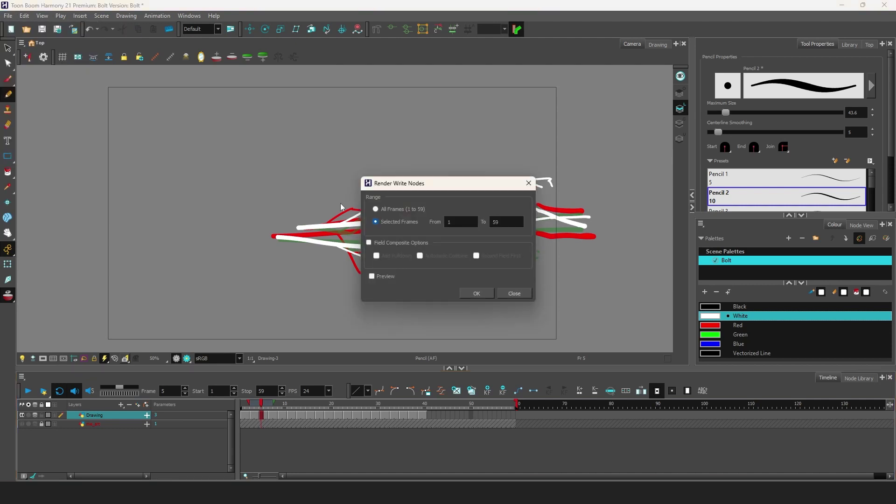
{"action": "double_click", "coordinate": [506, 221]}
{"action": "type", "text": "40"}
{"action": "left_click", "coordinate": [489, 294]}
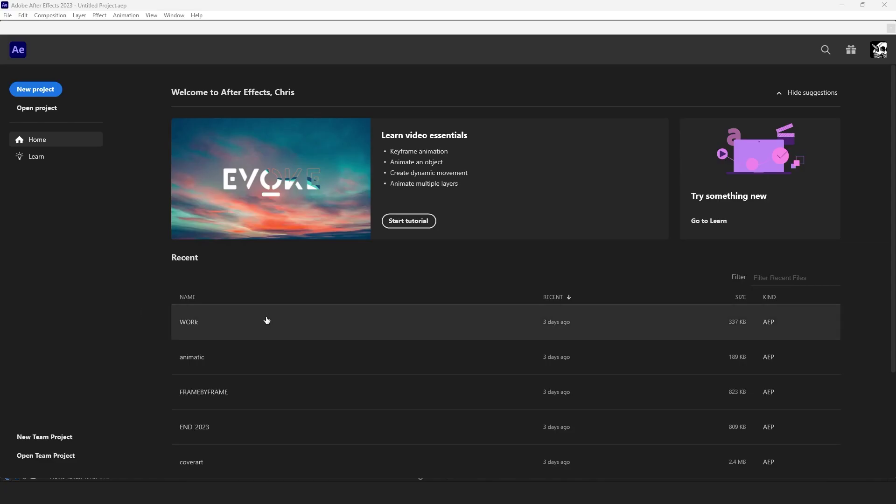
Create Comp 1 at 1920×1080 in a new After Effects project.
{"action": "left_click", "coordinate": [47, 90]}
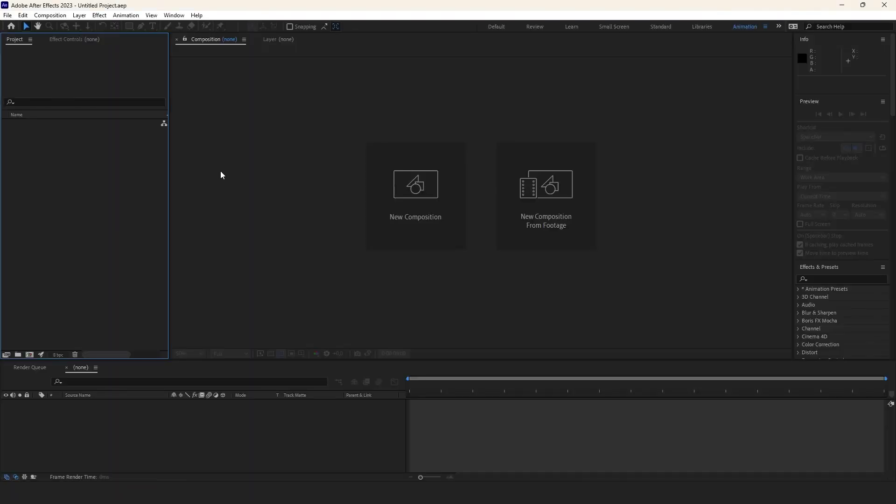
{"action": "left_click", "coordinate": [396, 190]}
{"action": "left_click", "coordinate": [190, 287]}
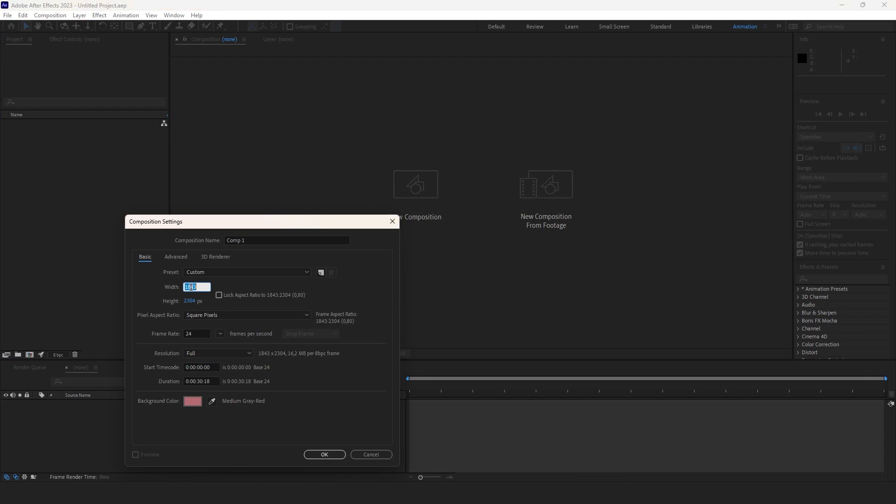
{"action": "type", "text": "1920"}
{"action": "left_click", "coordinate": [188, 301]}
{"action": "type", "text": "1080"}
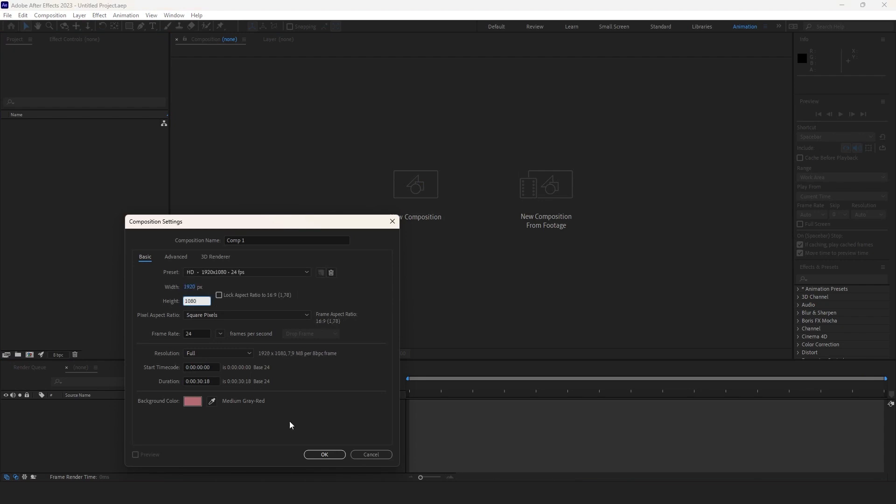
{"action": "left_click", "coordinate": [325, 455]}
Import me_art.psd into the project as layered footage.
{"action": "double_click", "coordinate": [91, 195]}
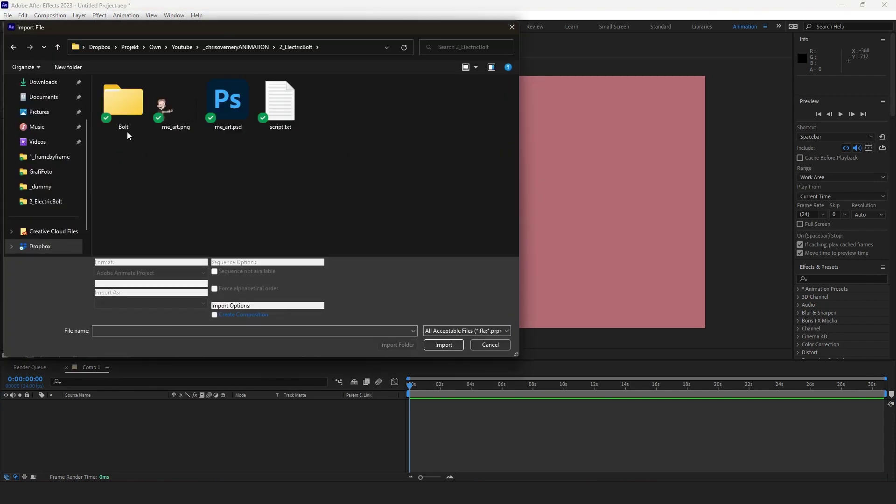
{"action": "left_click", "coordinate": [223, 111]}
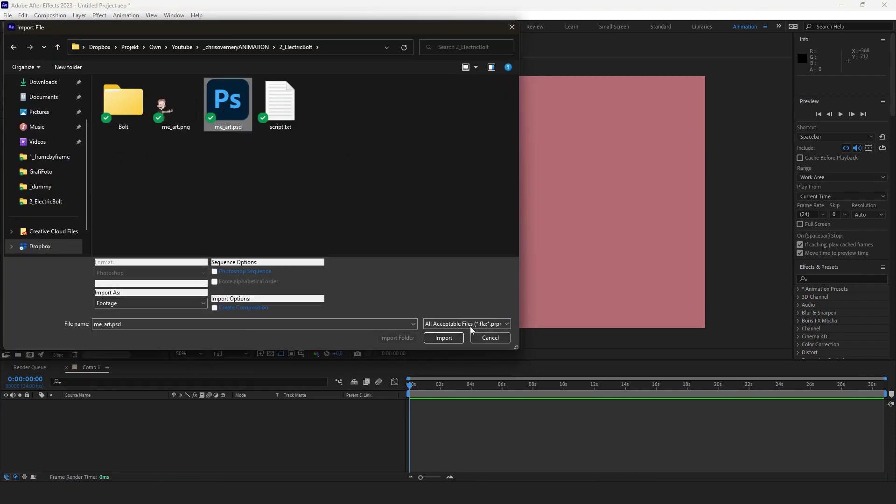
{"action": "left_click", "coordinate": [455, 339]}
{"action": "left_click", "coordinate": [460, 300]}
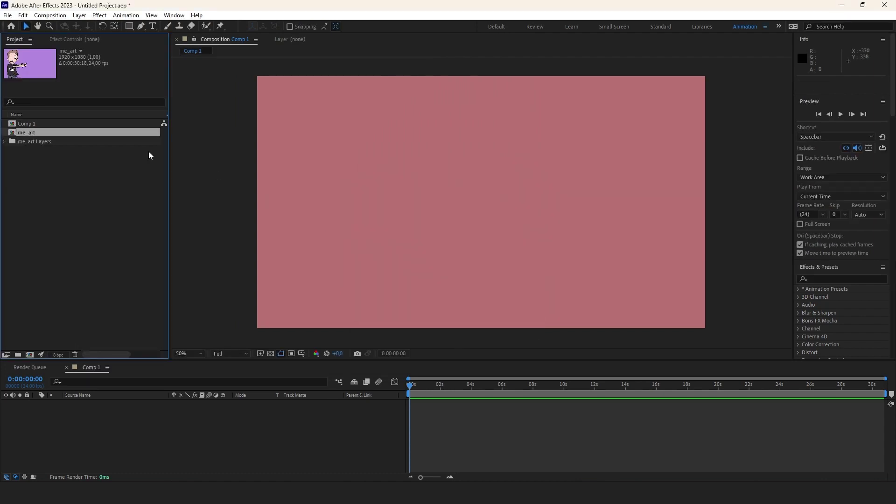
Add me_art to Comp 1 and import the bolt frames as the final-[0001-0040].png sequence.
{"action": "left_click_drag", "start_coordinate": [148, 151], "coordinate": [44, 429]}
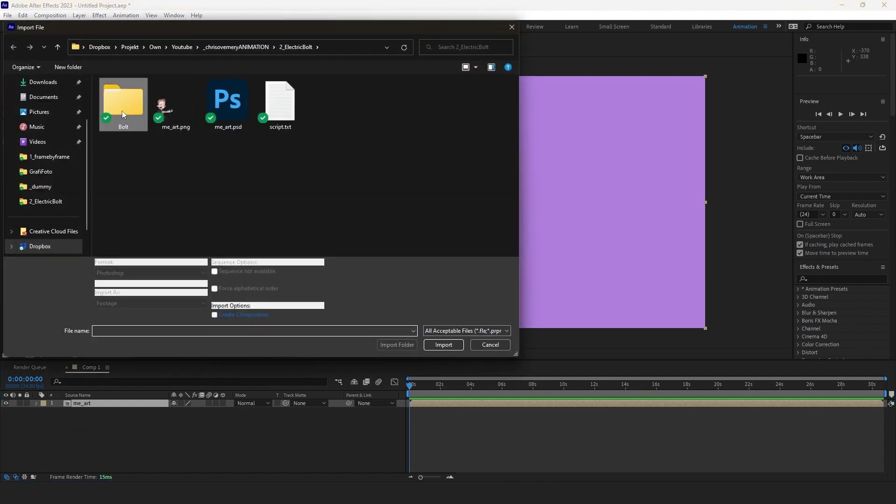
{"action": "double_click", "coordinate": [123, 112]}
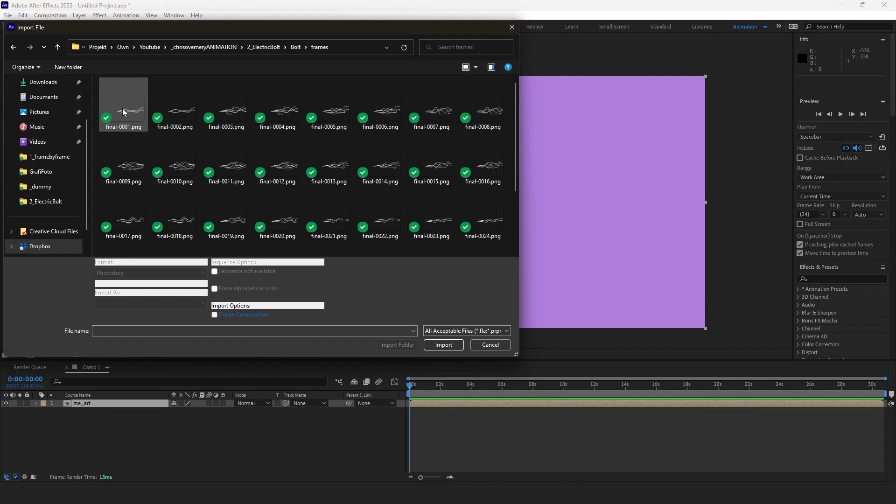
{"action": "left_click", "coordinate": [124, 112]}
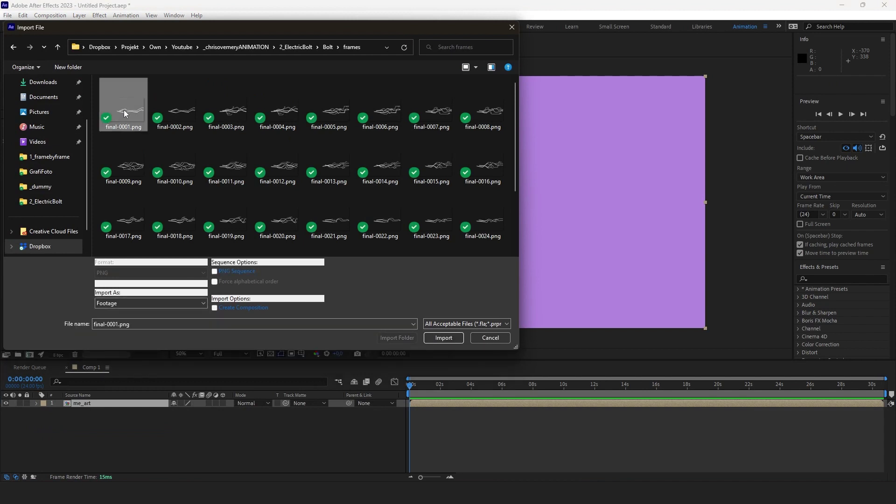
{"action": "left_click", "coordinate": [215, 272]}
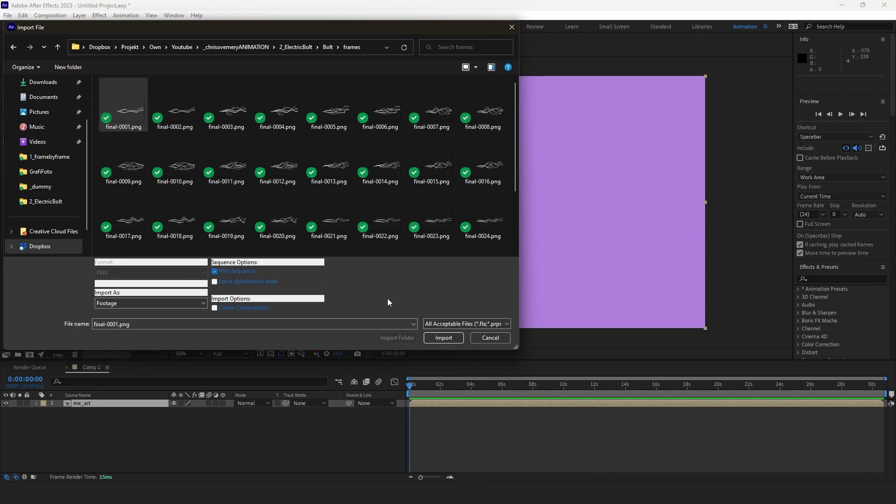
{"action": "left_click", "coordinate": [447, 341]}
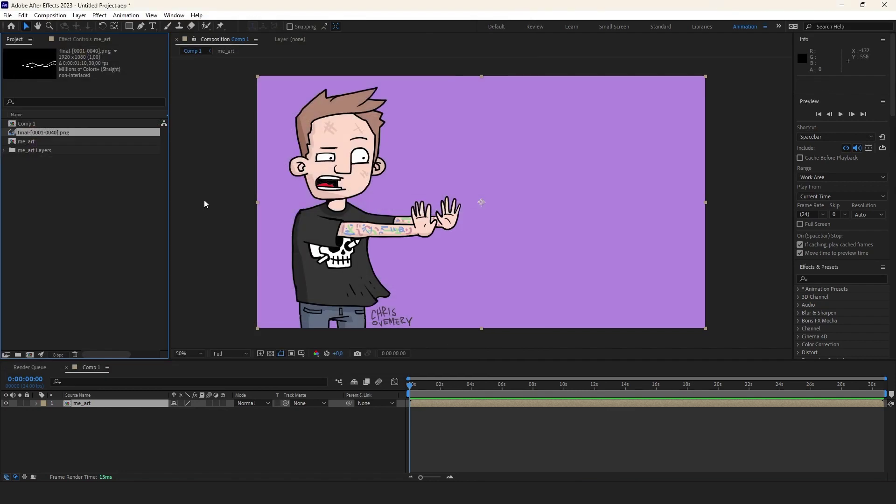
Interpret final-[0001-0040].png at 24 fps and place it above me_art in Comp 1.
{"action": "right_click", "coordinate": [51, 134]}
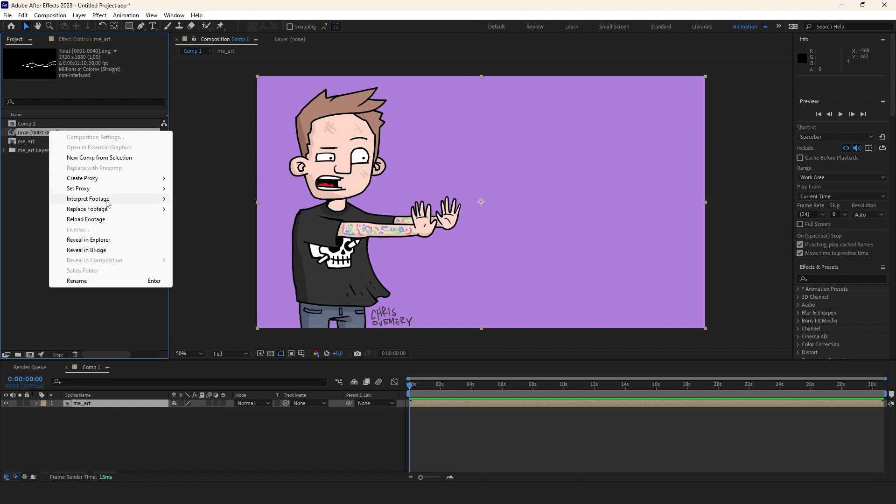
{"action": "mouse_move", "coordinate": [143, 200]}
{"action": "left_click", "coordinate": [195, 199]}
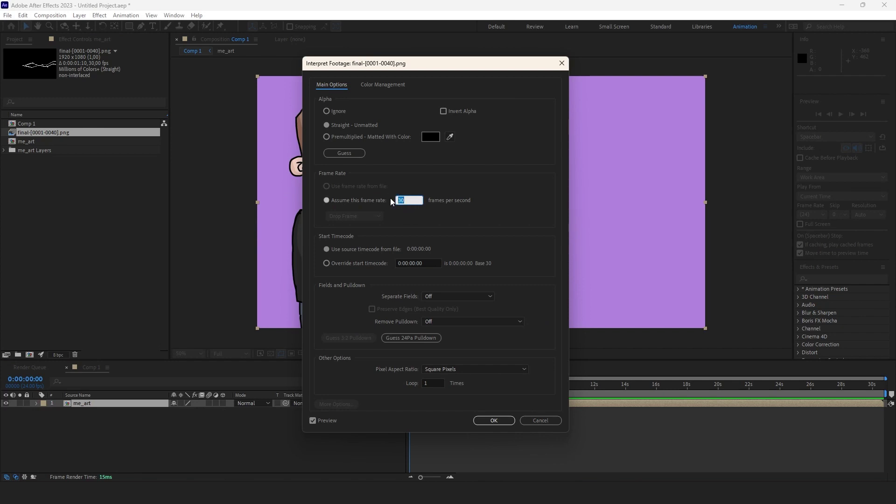
{"action": "type", "text": "24"}
{"action": "left_click", "coordinate": [493, 419]}
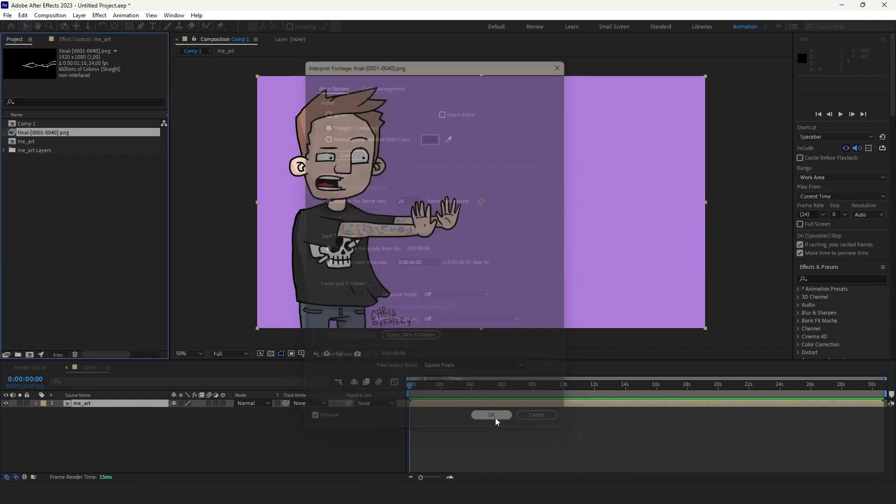
{"action": "left_click_drag", "start_coordinate": [65, 137], "coordinate": [112, 404]}
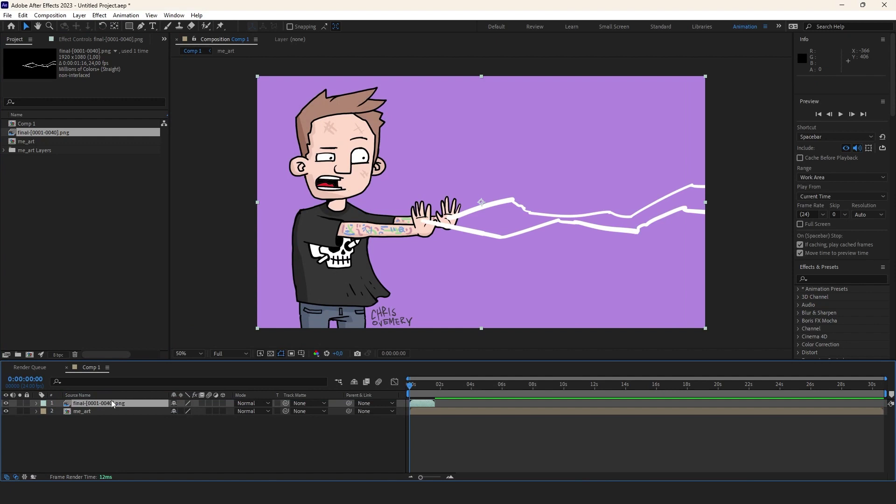
Add a Glow effect to the bolt layer using A & B Colors.
{"action": "key", "text": "space"}
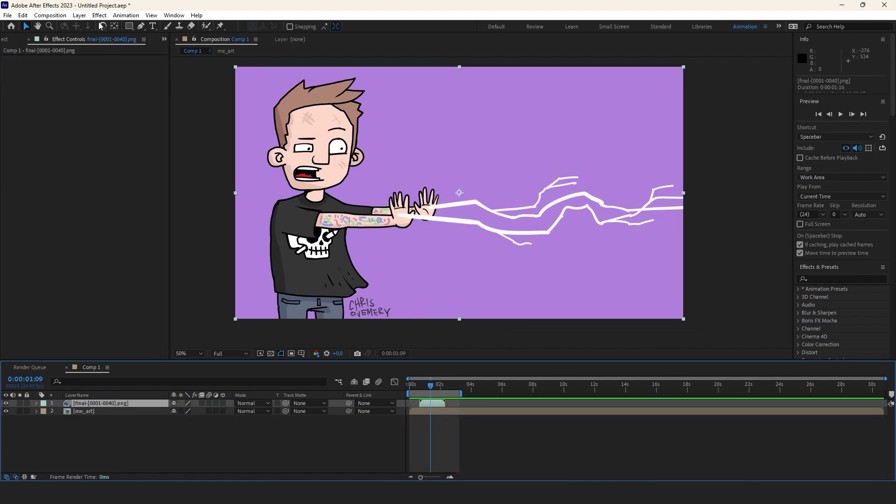
{"action": "left_click", "coordinate": [99, 15]}
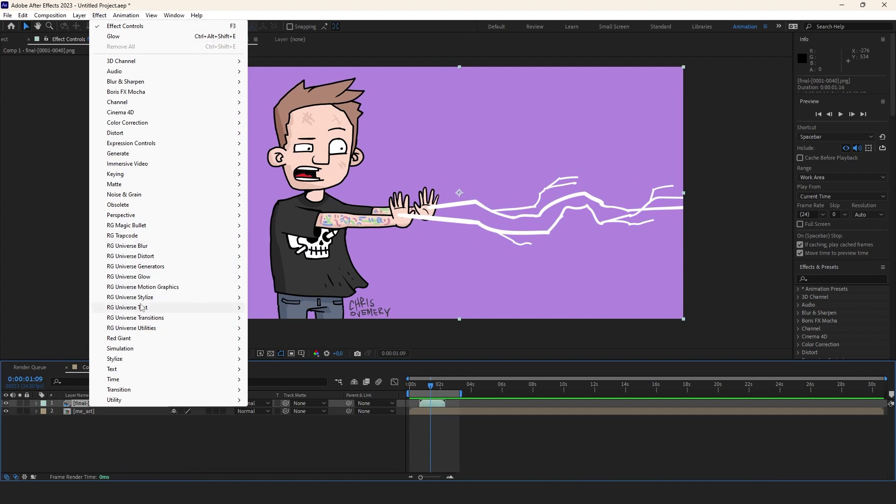
{"action": "mouse_move", "coordinate": [154, 359]}
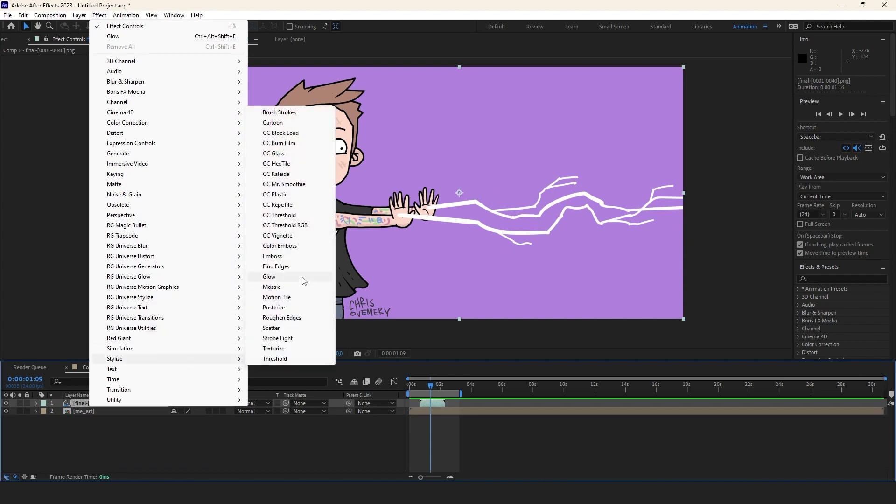
{"action": "left_click", "coordinate": [269, 277]}
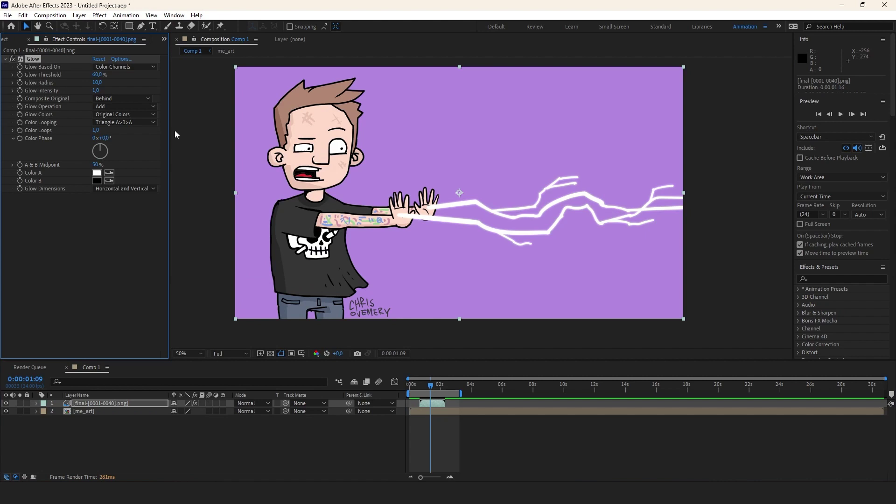
{"action": "left_click", "coordinate": [124, 115]}
{"action": "left_click", "coordinate": [126, 134]}
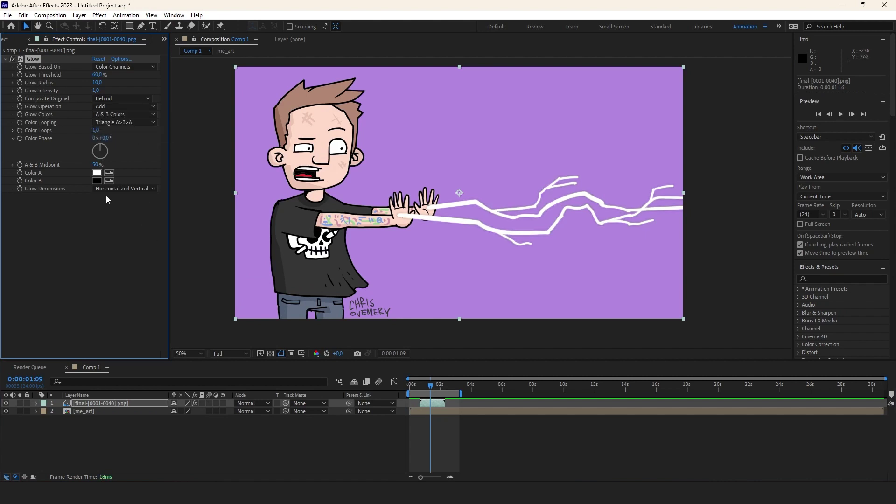
Set Glow Color A to light blue, Color B to bright cyan, and raise intensity to 5.
{"action": "left_click", "coordinate": [96, 172]}
{"action": "left_click", "coordinate": [585, 391]}
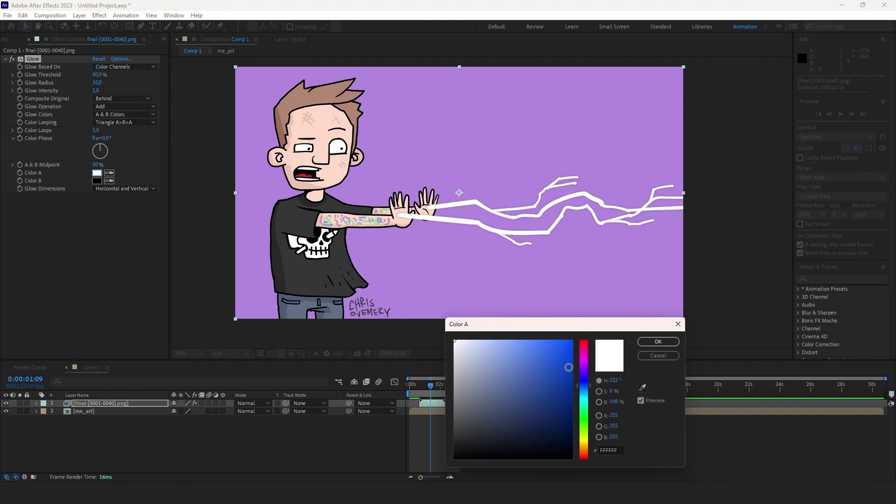
{"action": "left_click", "coordinate": [520, 342]}
{"action": "left_click", "coordinate": [658, 342]}
{"action": "left_click", "coordinate": [97, 180]}
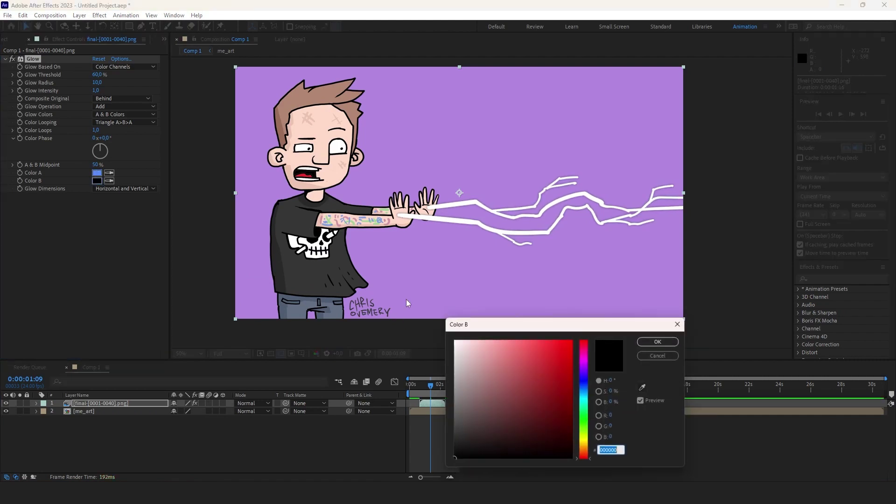
{"action": "left_click", "coordinate": [584, 397]}
{"action": "left_click_drag", "start_coordinate": [534, 348], "coordinate": [546, 333]}
{"action": "left_click", "coordinate": [658, 342]}
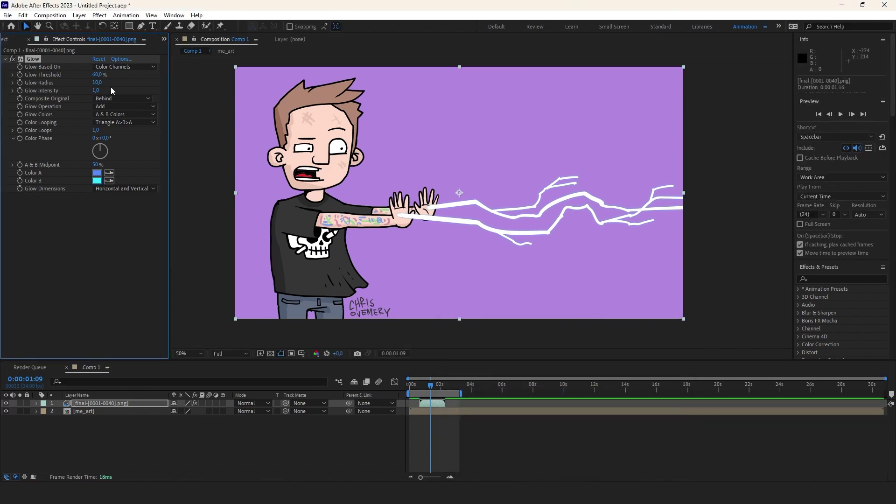
{"action": "left_click_drag", "start_coordinate": [96, 91], "coordinate": [123, 93]}
{"action": "key", "text": "space"}
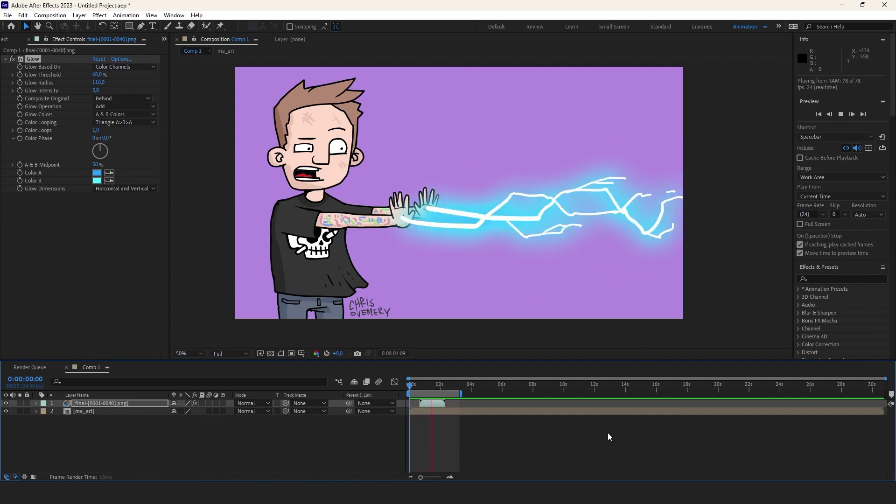
Scrub through the glowing bolt frames around one second in both compositions.
{"action": "left_click_drag", "start_coordinate": [457, 388], "coordinate": [423, 388]}
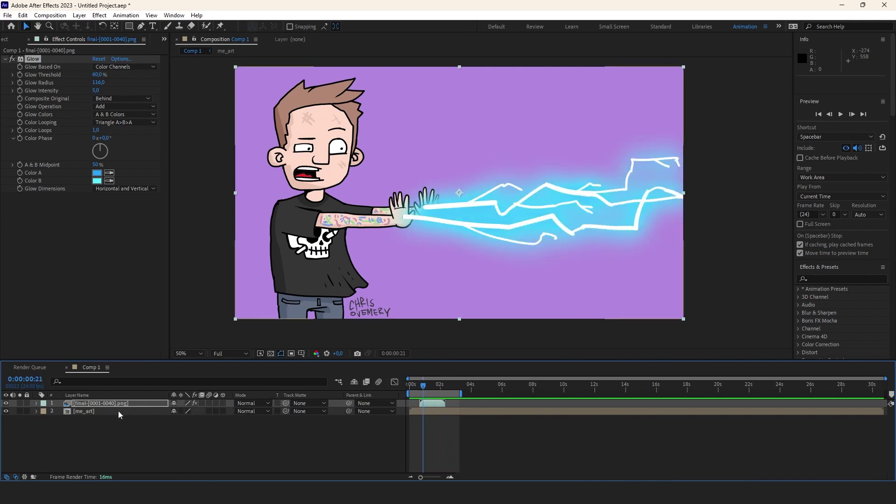
{"action": "double_click", "coordinate": [84, 411]}
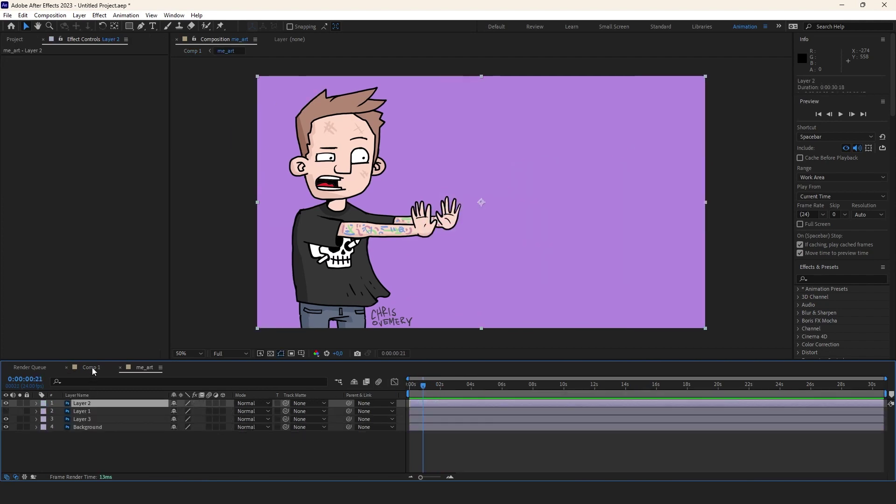
{"action": "left_click", "coordinate": [92, 367]}
{"action": "left_click", "coordinate": [128, 427]}
{"action": "mouse_move", "coordinate": [423, 390]}
{"action": "left_mouse_down"}
{"action": "mouse_move", "coordinate": [441, 389]}
{"action": "mouse_move", "coordinate": [422, 391]}
{"action": "left_mouse_up"}
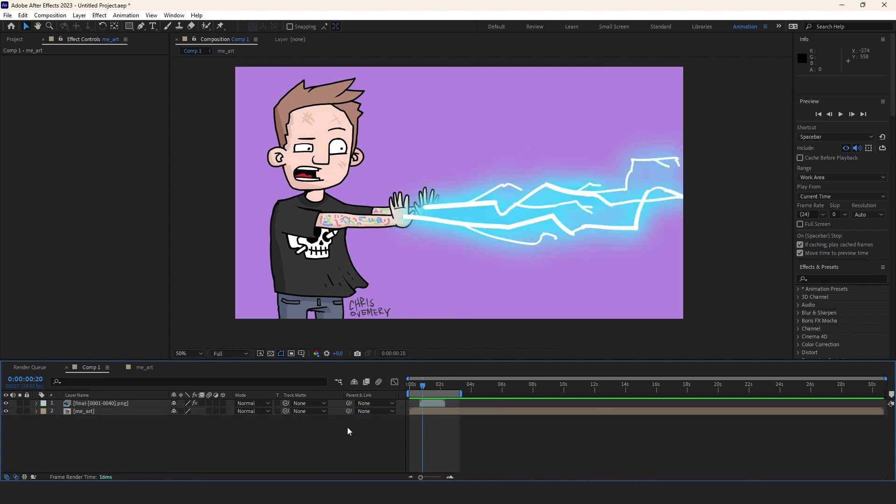
At frame 20, create a new bright cyan solid layer.
{"action": "left_click", "coordinate": [185, 233]}
{"action": "left_click", "coordinate": [84, 14]}
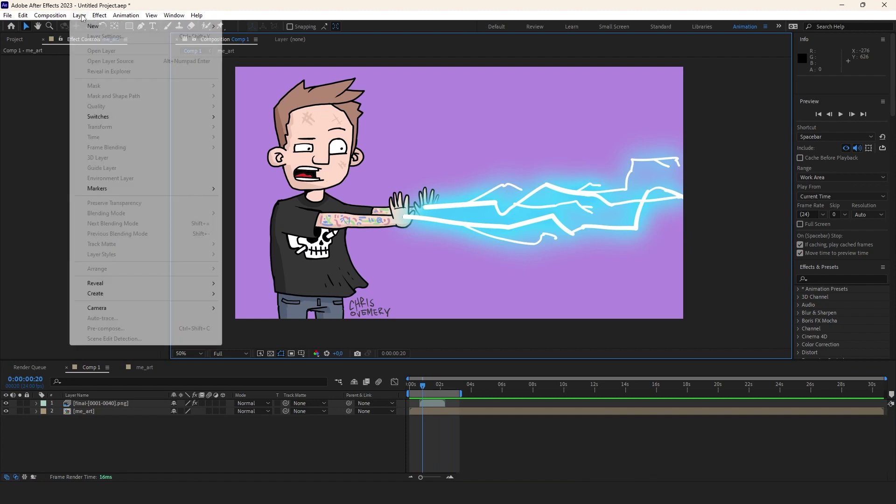
{"action": "mouse_move", "coordinate": [104, 26]}
{"action": "left_click", "coordinate": [245, 36]}
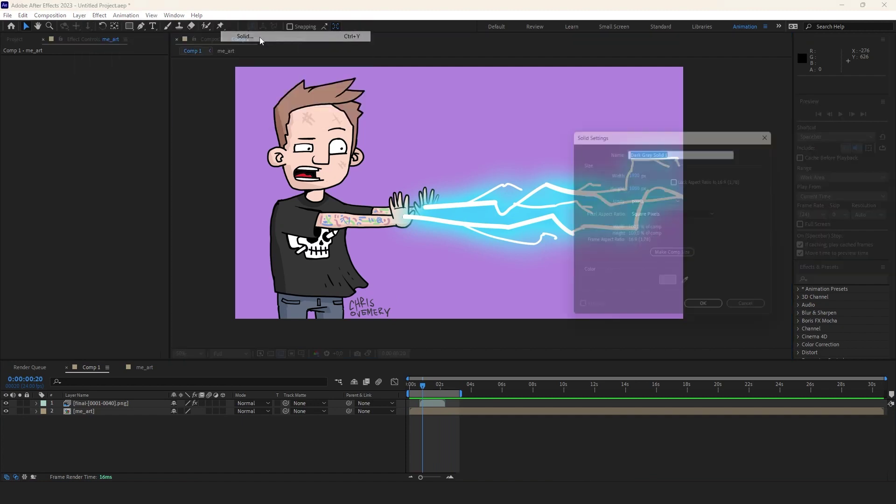
{"action": "left_click", "coordinate": [670, 287]}
{"action": "left_click_drag", "start_coordinate": [609, 385], "coordinate": [648, 385]}
{"action": "left_click", "coordinate": [555, 344]}
{"action": "left_click", "coordinate": [647, 345]}
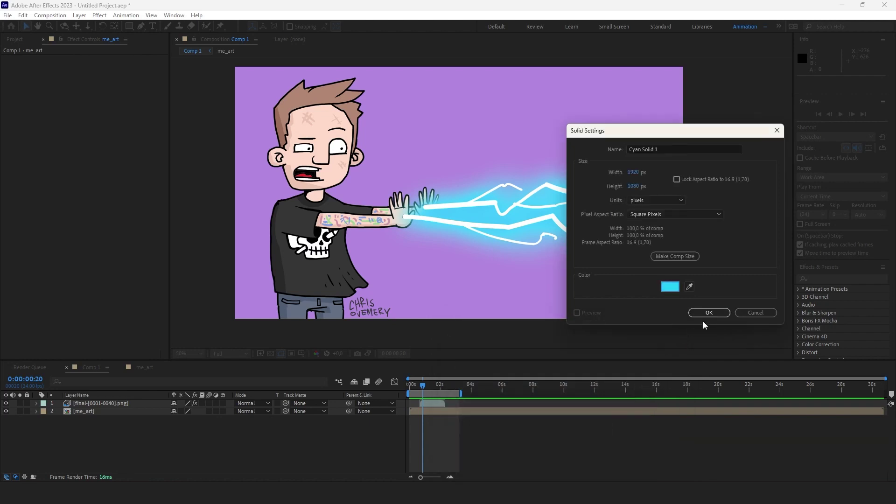
Draw an ellipse mask over the character's face and torso and give it heavy feather.
{"action": "left_click", "coordinate": [708, 313]}
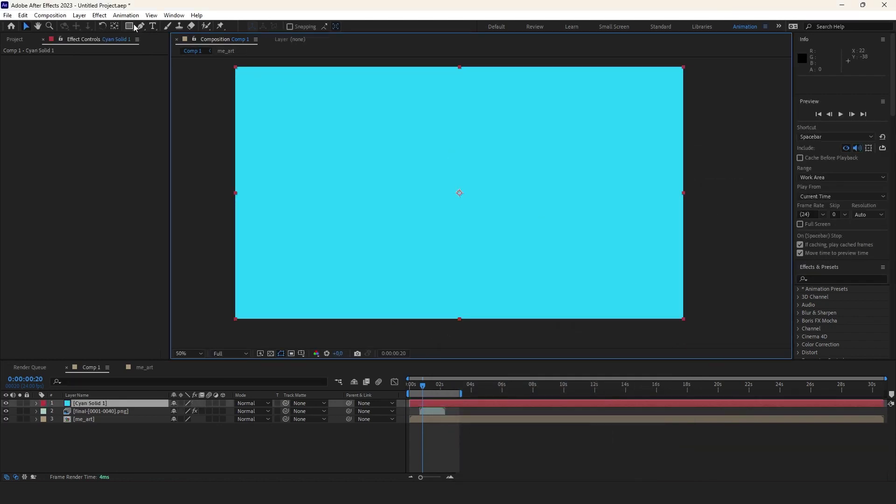
{"action": "left_click_drag", "start_coordinate": [129, 27], "coordinate": [154, 53]}
{"action": "left_click_drag", "start_coordinate": [414, 289], "coordinate": [315, 90]}
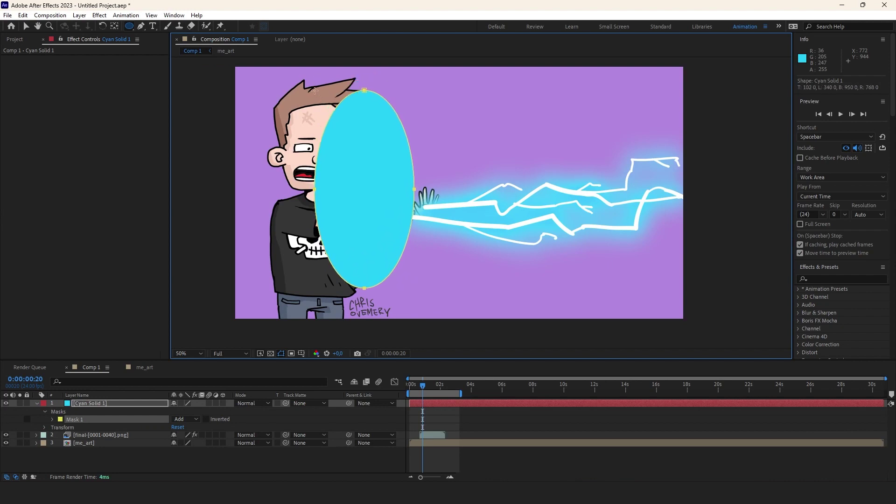
{"action": "left_click", "coordinate": [52, 419]}
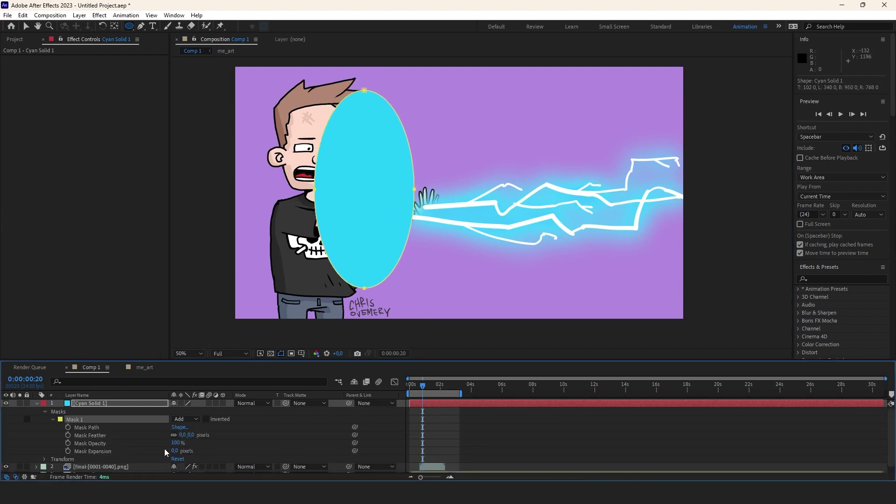
{"action": "left_click_drag", "start_coordinate": [183, 435], "coordinate": [299, 442]}
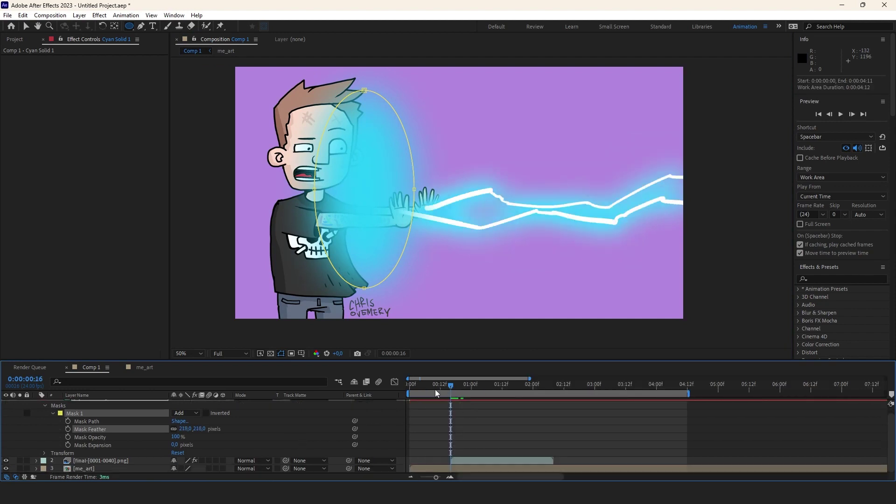
Add a wiggle(10,50) expression to the solid's opacity and preview the flicker.
{"action": "left_click", "coordinate": [44, 452]}
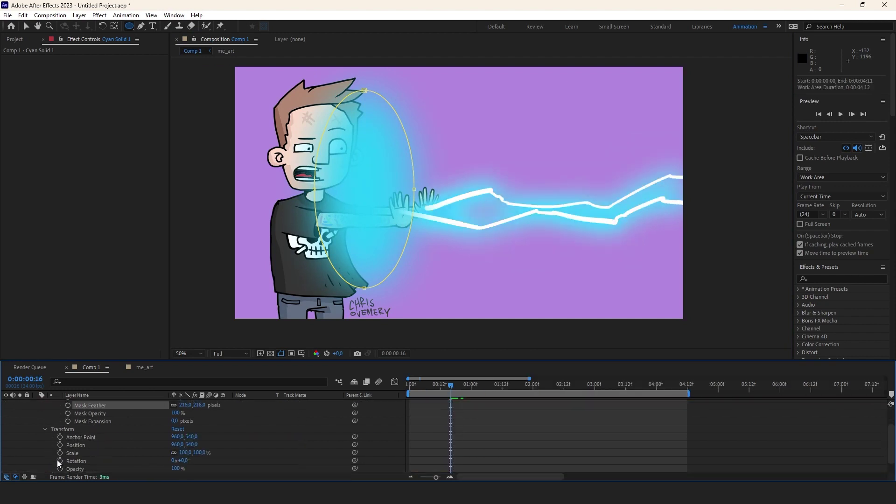
{"action": "left_click", "coordinate": [60, 468], "text": "alt"}
{"action": "type", "text": "wiggle(10,20"}
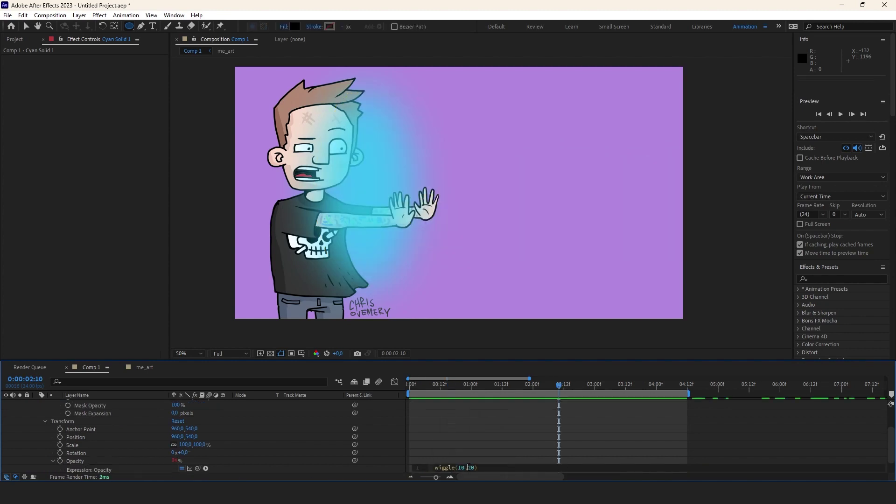
{"action": "double_click", "coordinate": [471, 467]}
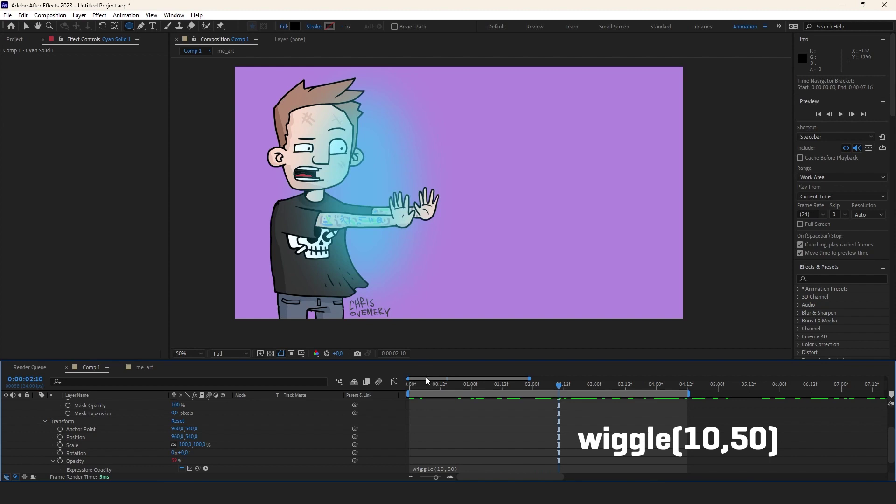
{"action": "left_click", "coordinate": [429, 386]}
{"action": "key", "text": "space"}
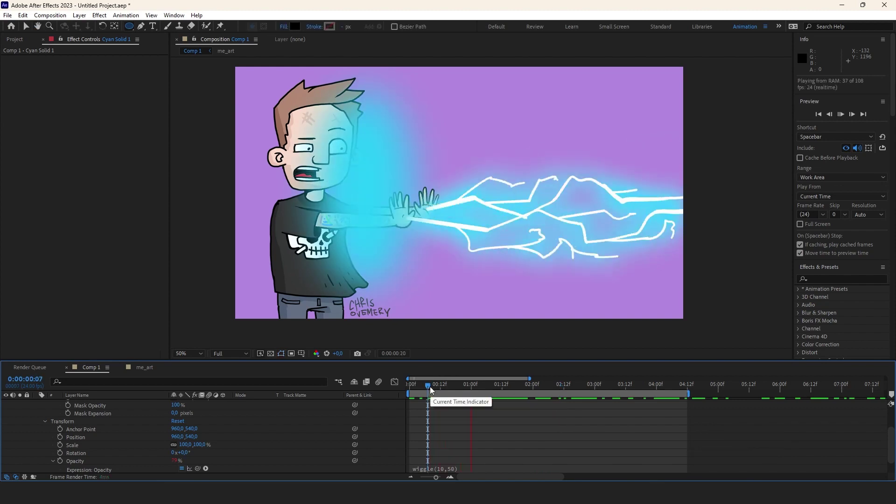
{"action": "key", "text": "space"}
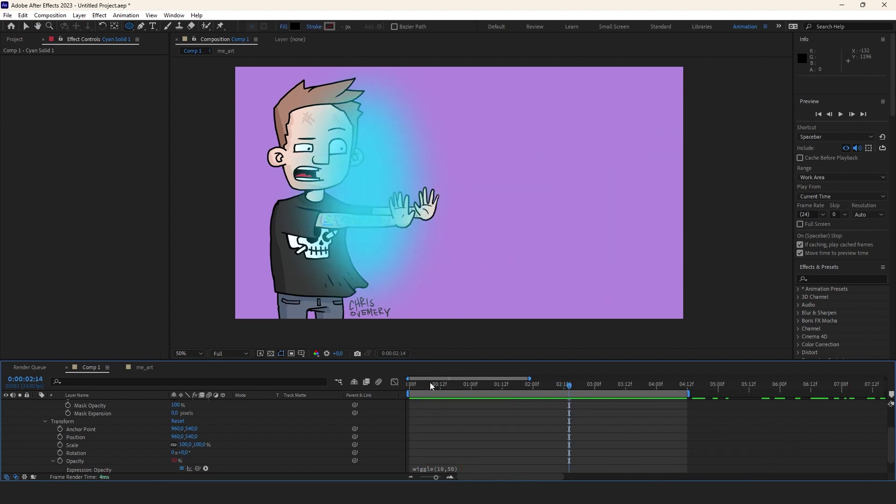
Split the cyan solid at frame 16 and at the lightning's end, deleting the outer pieces.
{"action": "left_click", "coordinate": [424, 387]}
{"action": "scroll", "coordinate": [426, 406], "scroll_direction": "up", "scroll_amount": 3}
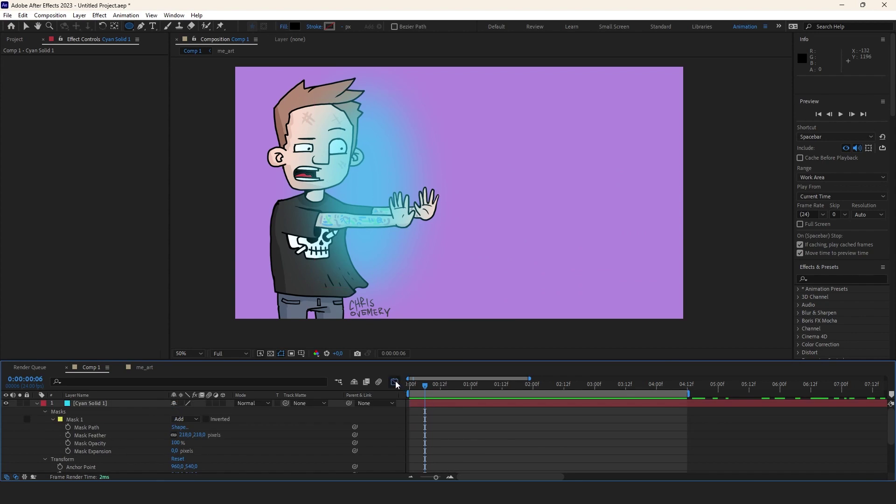
{"action": "left_click", "coordinate": [229, 424]}
{"action": "left_click", "coordinate": [37, 404]}
{"action": "left_click_drag", "start_coordinate": [425, 385], "coordinate": [450, 405]}
{"action": "key", "text": "ctrl+shift+d"}
{"action": "left_click_drag", "start_coordinate": [544, 385], "coordinate": [554, 388]}
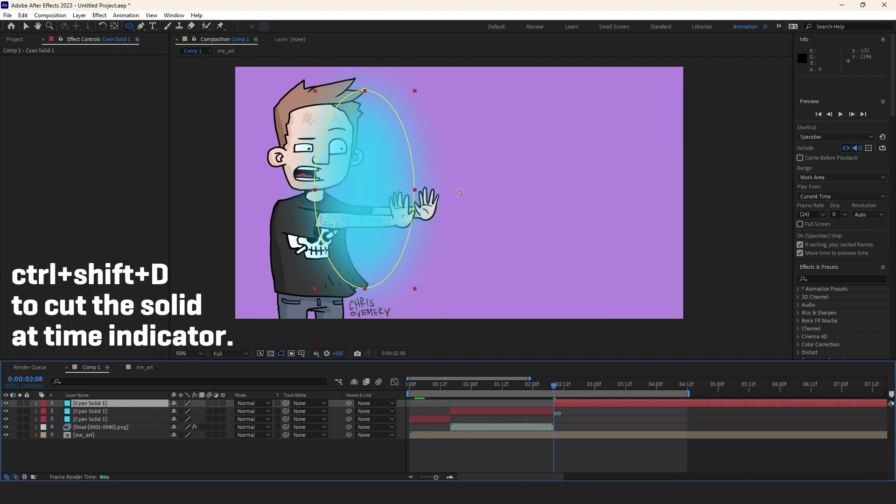
{"action": "key", "text": "ctrl+shift+d"}
{"action": "key", "text": "Delete"}
{"action": "left_click", "coordinate": [444, 410]}
{"action": "key", "text": "Delete"}
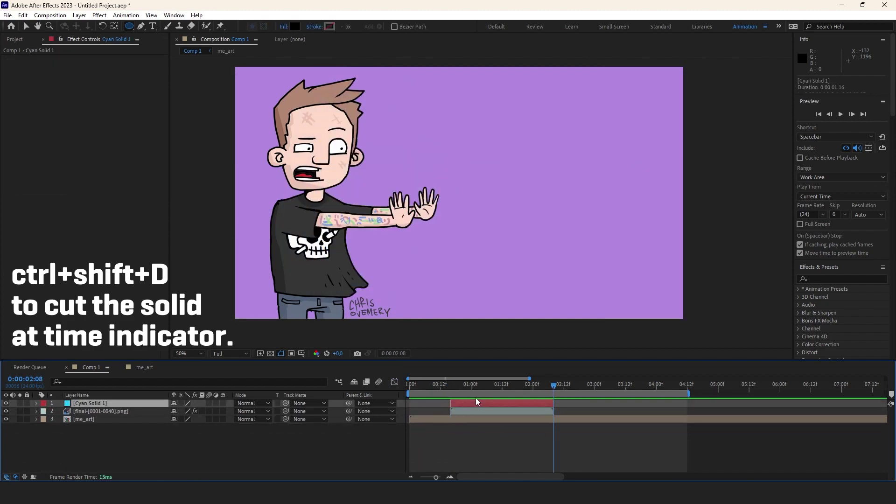
At mid-lightning, set the cyan glow's blend mode to Overlay.
{"action": "left_click", "coordinate": [484, 385]}
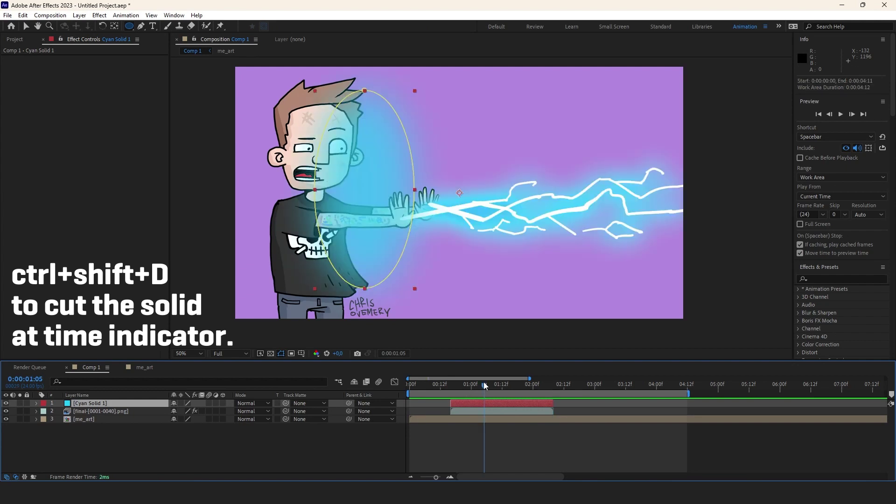
{"action": "left_click", "coordinate": [255, 404]}
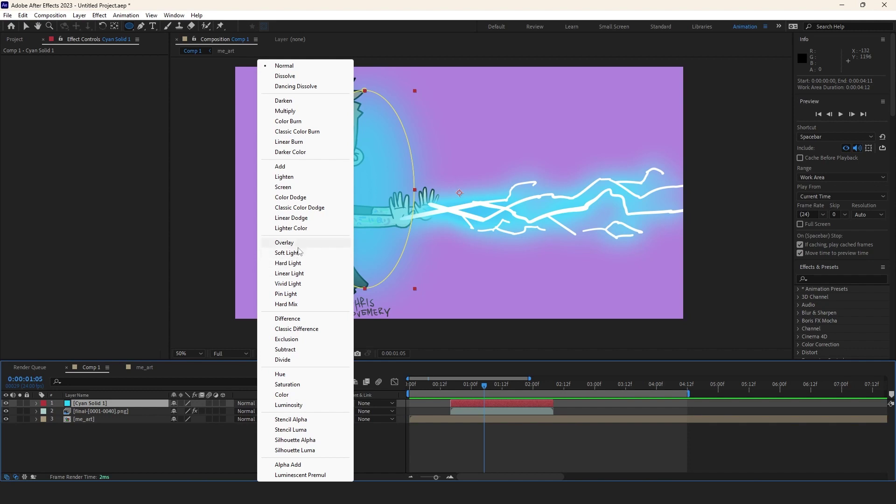
{"action": "left_click", "coordinate": [284, 242]}
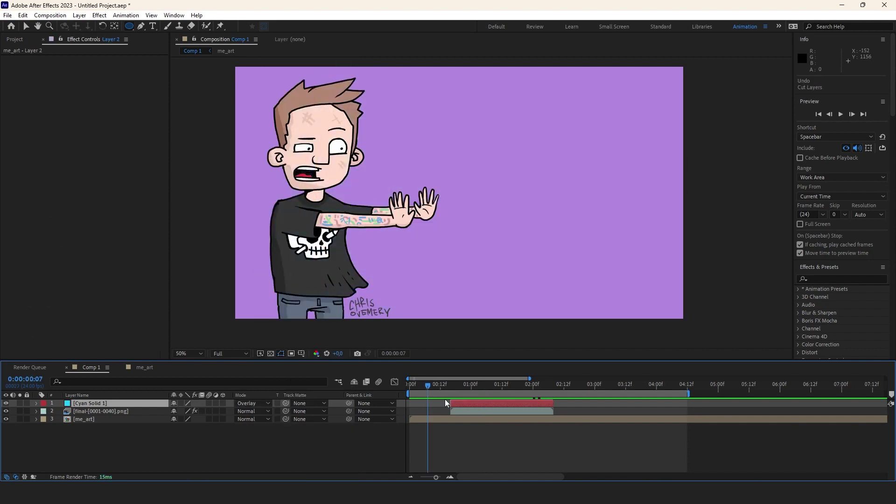
Move the cyan glow layer from Comp 1 into the me_art precomp.
{"action": "key", "text": "ctrl+v"}
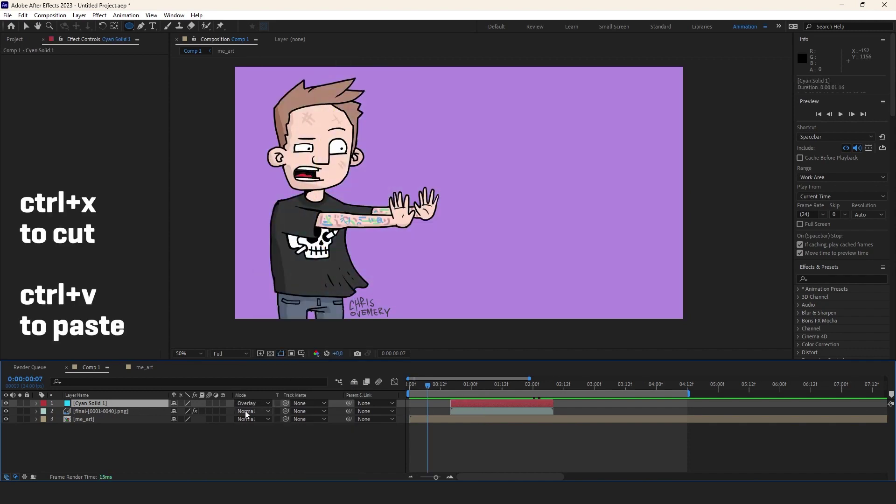
{"action": "double_click", "coordinate": [86, 413]}
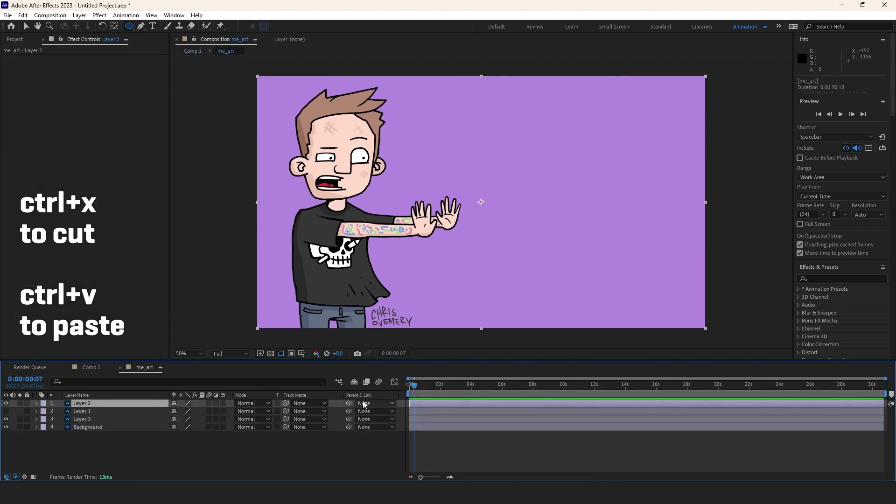
{"action": "key", "text": "ctrl+v"}
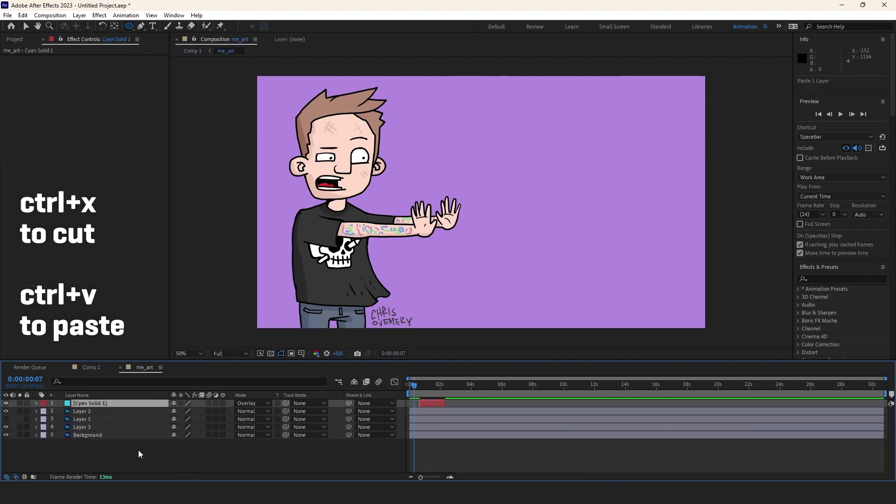
Duplicate Layer 2 to the top and use it (Layer 4) as the glow's track matte.
{"action": "left_click", "coordinate": [82, 411]}
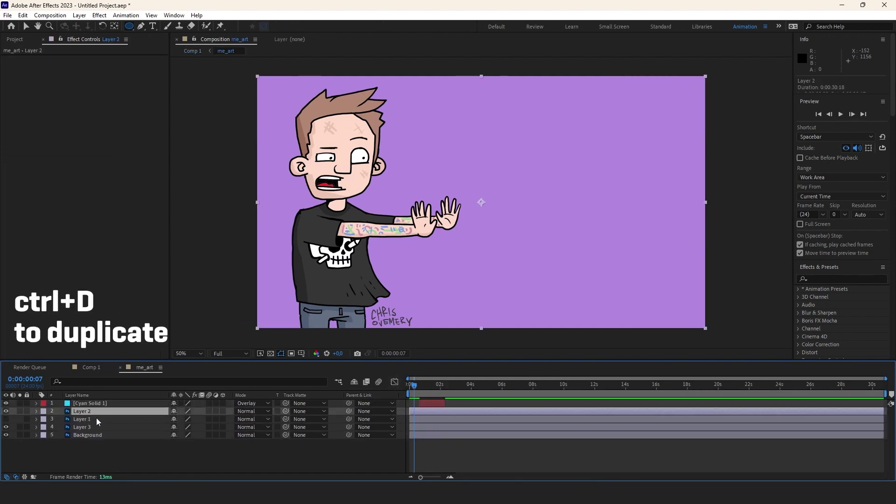
{"action": "key", "text": "ctrl+d"}
{"action": "key", "text": "ctrl+bracketright"}
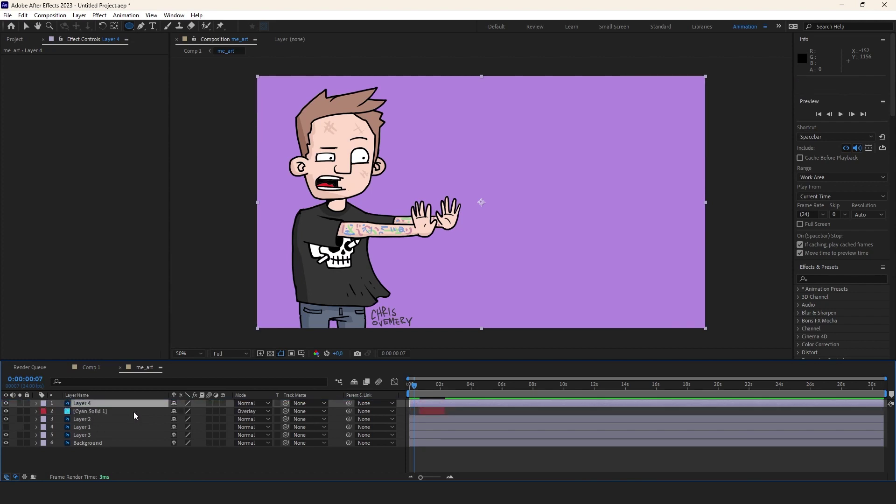
{"action": "left_click_drag", "start_coordinate": [286, 411], "coordinate": [107, 413]}
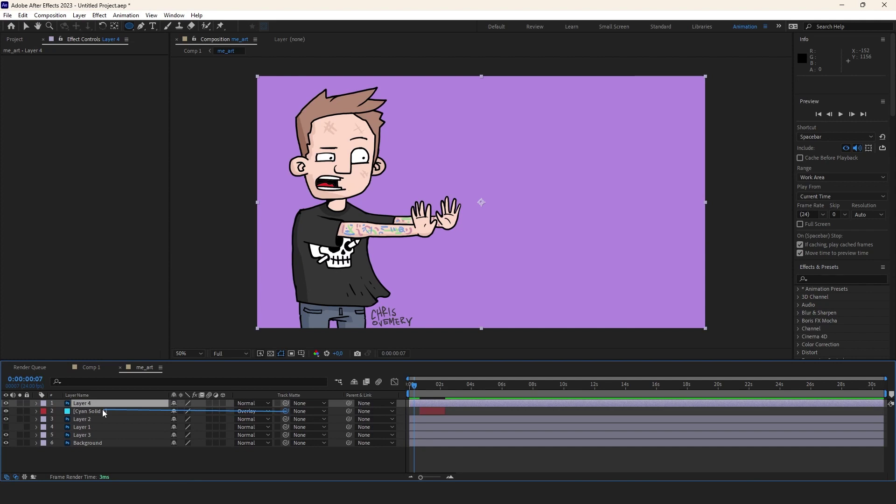
{"action": "left_click_drag", "start_coordinate": [104, 413], "coordinate": [91, 403]}
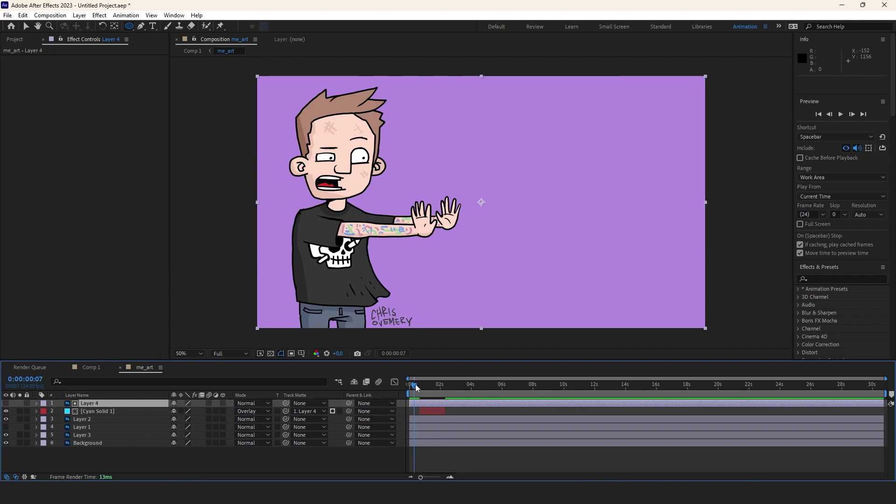
{"action": "left_click_drag", "start_coordinate": [416, 388], "coordinate": [430, 388]}
{"action": "left_click", "coordinate": [6, 419]}
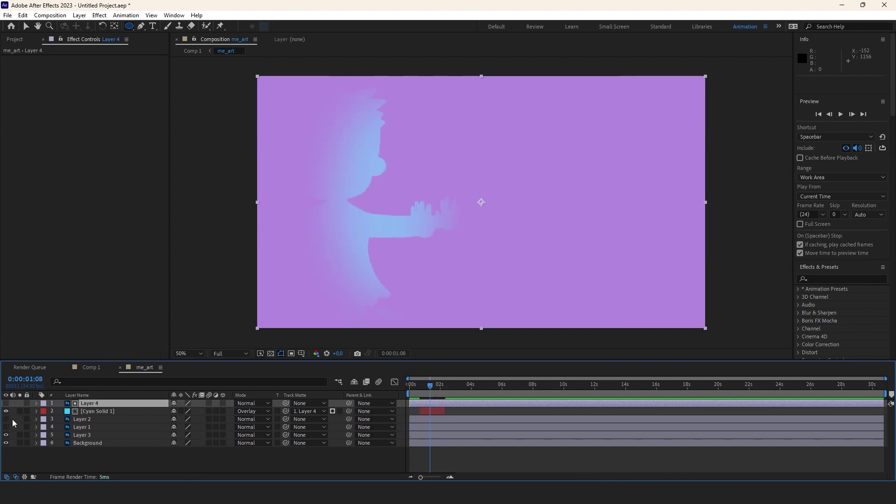
{"action": "mouse_move", "coordinate": [433, 387]}
{"action": "left_mouse_down"}
{"action": "mouse_move", "coordinate": [446, 387]}
{"action": "mouse_move", "coordinate": [424, 387]}
{"action": "mouse_move", "coordinate": [438, 389]}
{"action": "left_mouse_up"}
Preview Comp 1 from the start, trim the work area end to 3 seconds, and replay.
{"action": "left_click", "coordinate": [91, 367]}
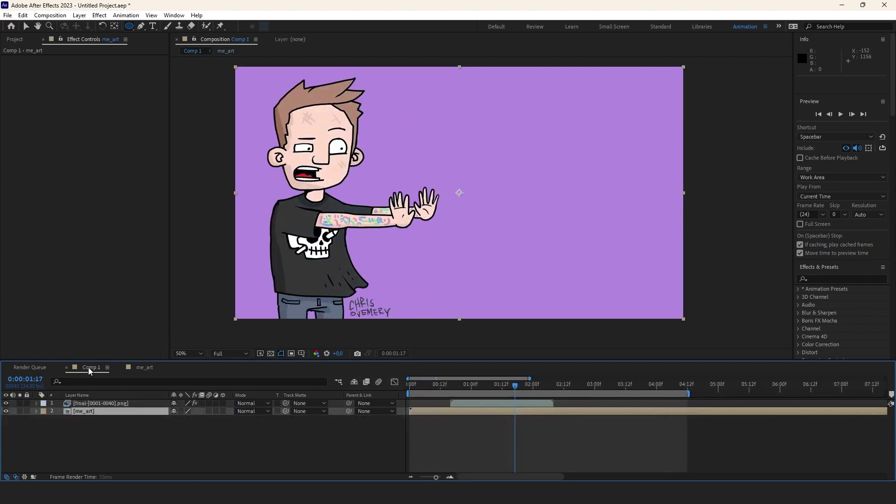
{"action": "left_click", "coordinate": [430, 384]}
{"action": "key", "text": "space"}
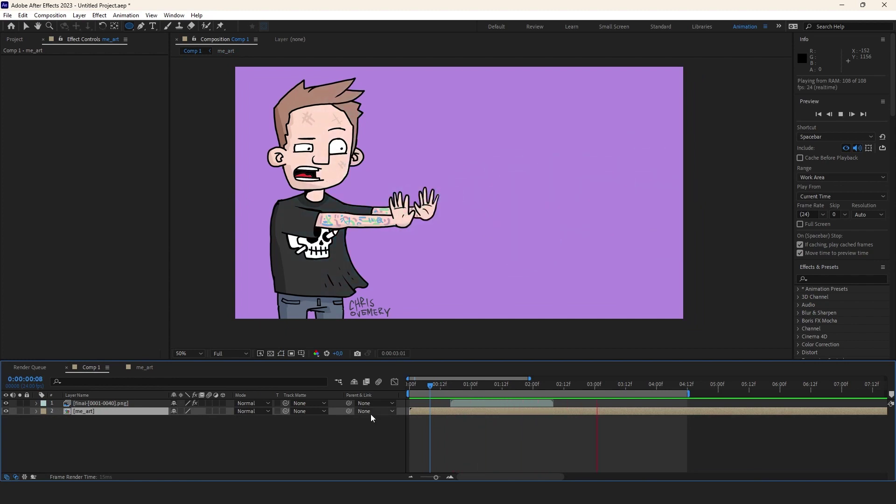
{"action": "left_click_drag", "start_coordinate": [691, 393], "coordinate": [598, 393]}
{"action": "key", "text": "space"}
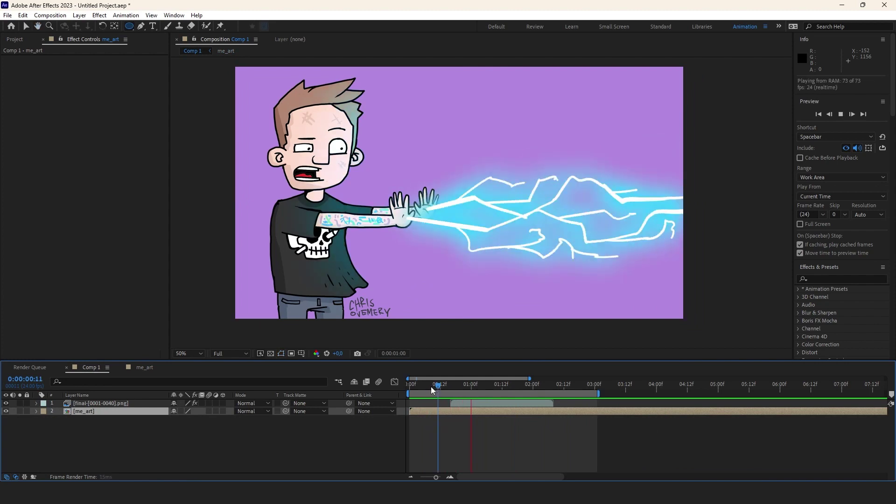